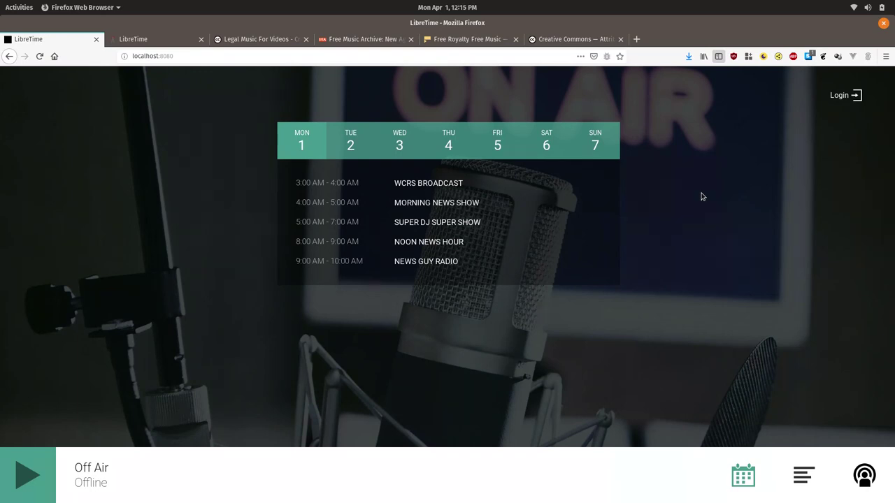
# Step: Log in to the radio station's admin interface with the prefilled credentials
pyautogui.click(839, 98)
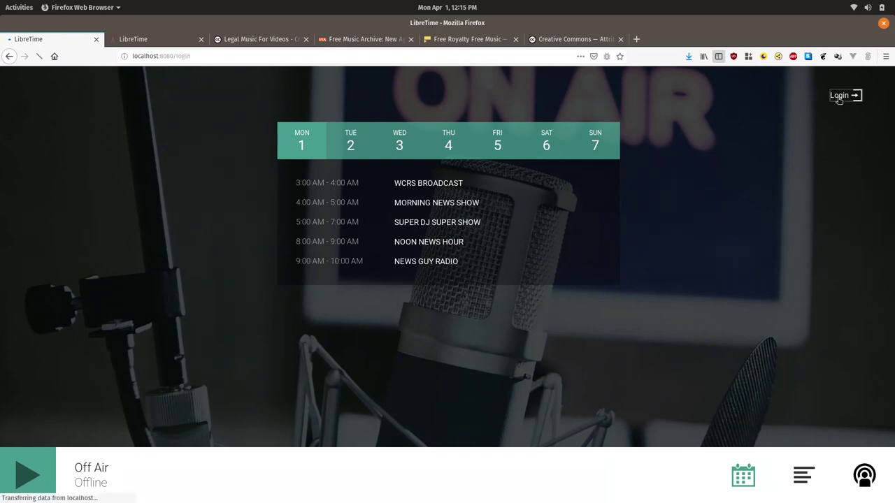
pyautogui.click(384, 212)
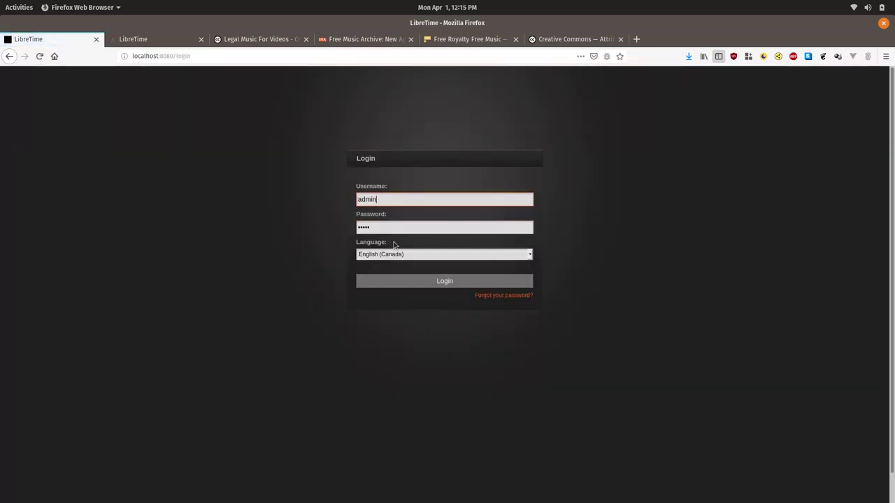
pyautogui.click(410, 281)
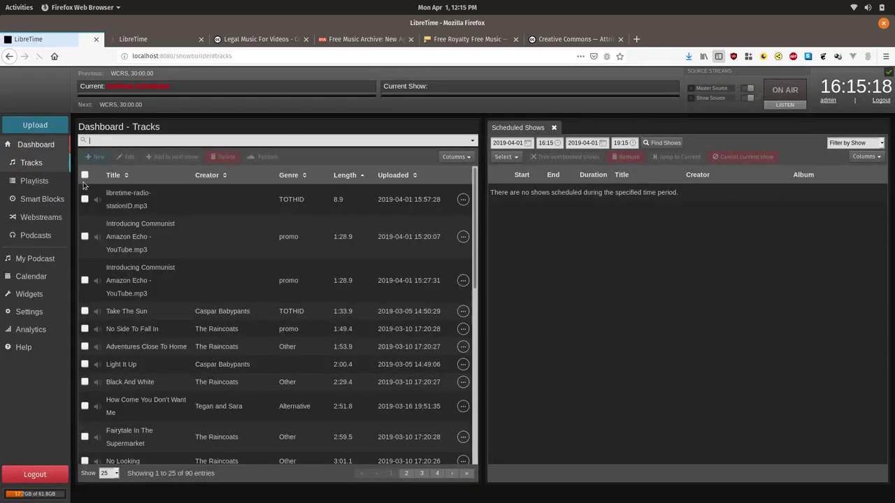
# Step: Create a new smart block and name it "Fill Show with Promos"
pyautogui.click(38, 199)
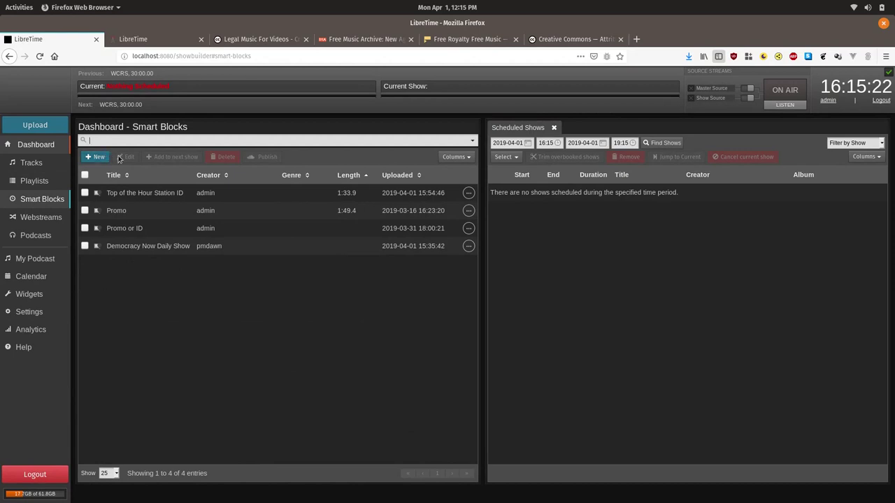
pyautogui.click(95, 157)
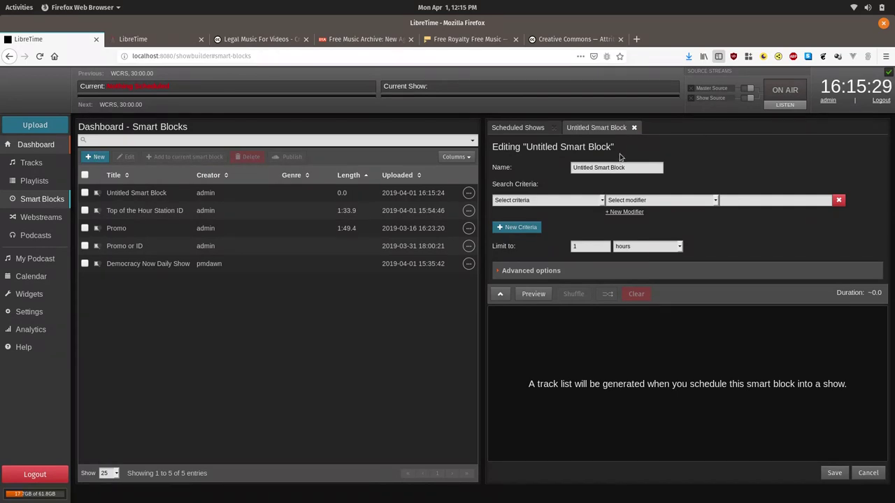
pyautogui.tripleClick(624, 167)
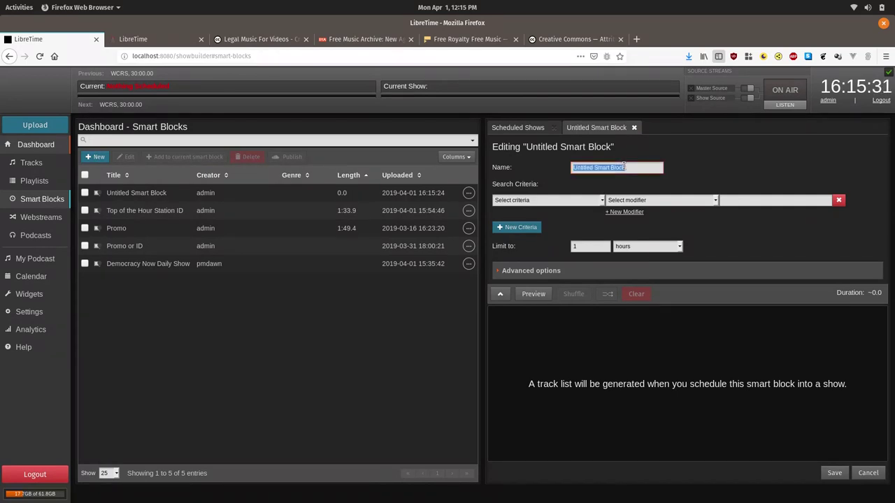
pyautogui.write('Fill Show wi')
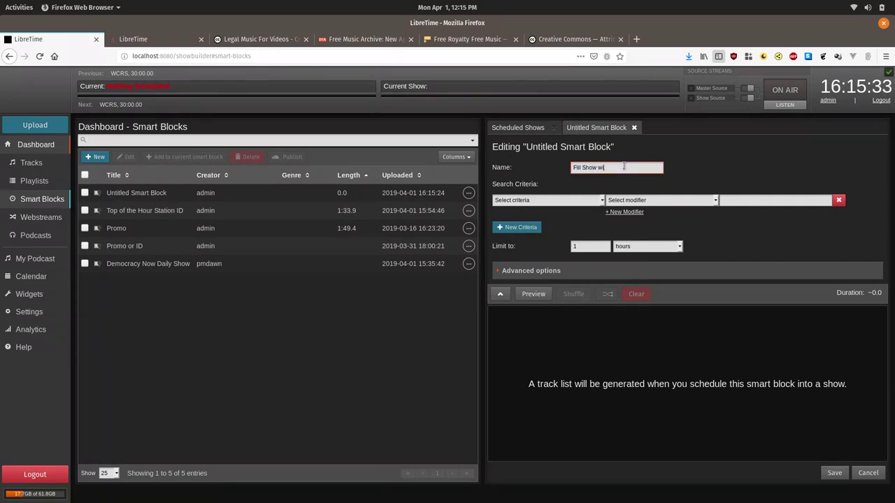
pyautogui.write('th Promos')
# Step: Set the smart block's search criterion to Genre is "promo"
pyautogui.click(548, 200)
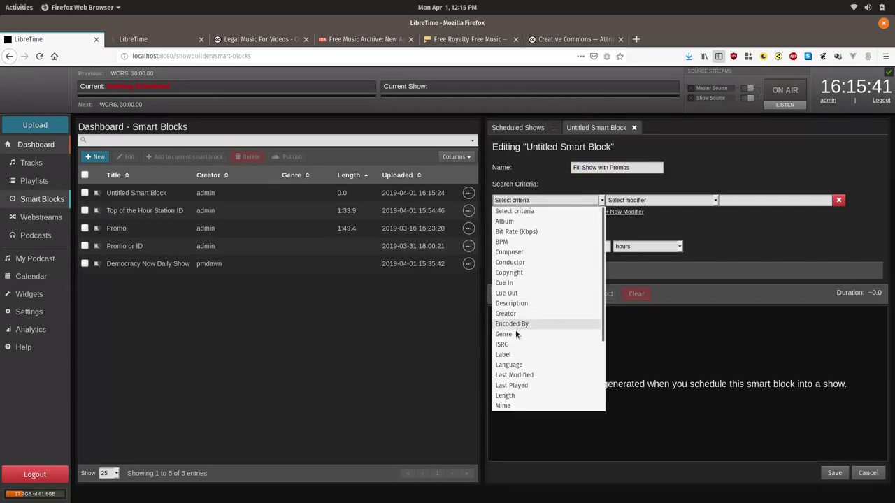
pyautogui.click(516, 334)
pyautogui.click(661, 200)
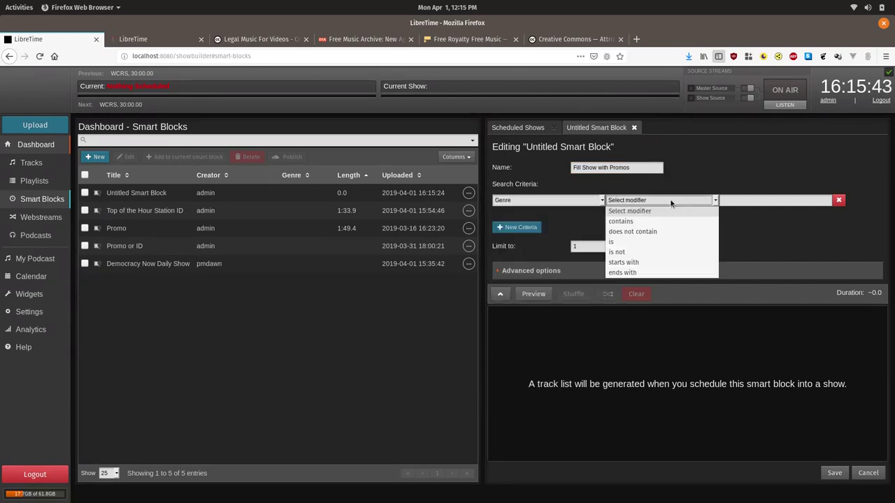
pyautogui.click(645, 242)
pyautogui.click(774, 201)
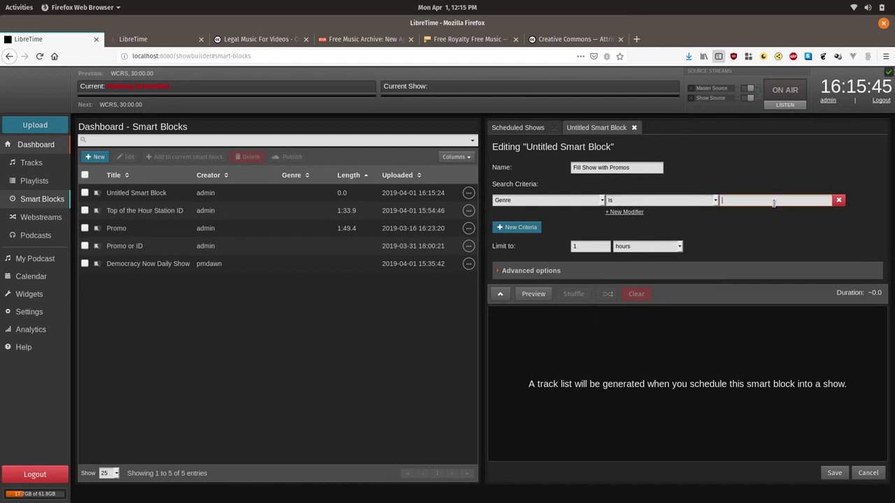
pyautogui.write('promo')
# Step: Limit the smart block to the time remaining in show and preview its matching tracks
pyautogui.click(650, 248)
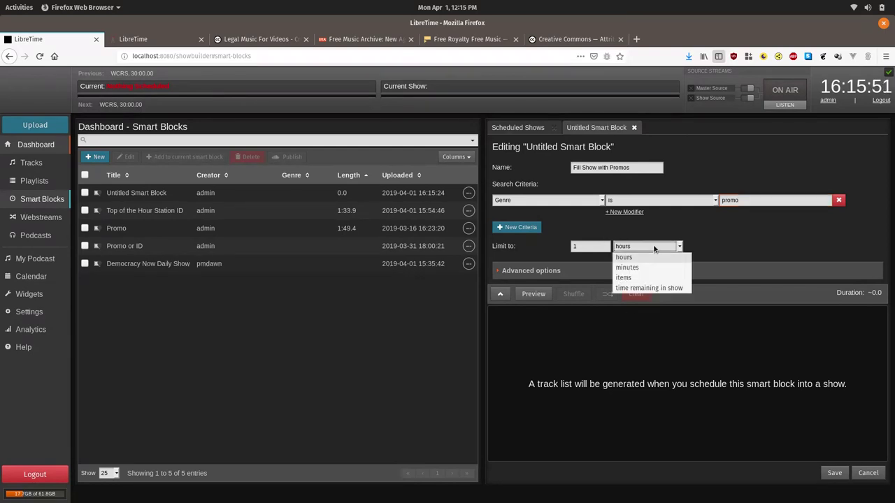
pyautogui.click(649, 288)
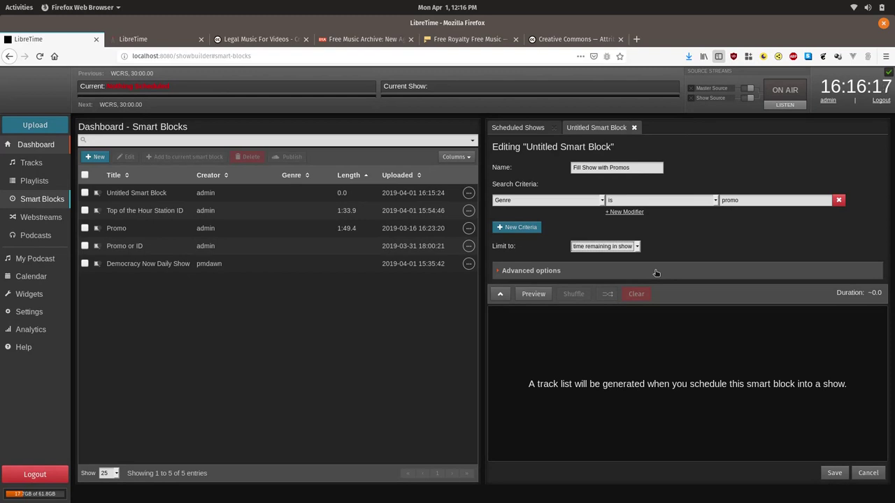
pyautogui.click(542, 296)
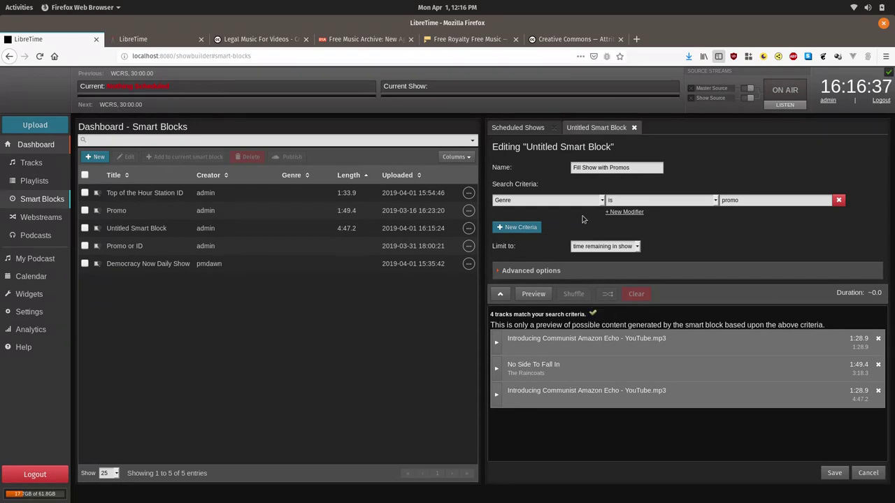
# Step: Add an alternative genre match, is "psa", to the criterion, and save the smart block after previewing its tracks
pyautogui.click(627, 213)
pyautogui.click(638, 216)
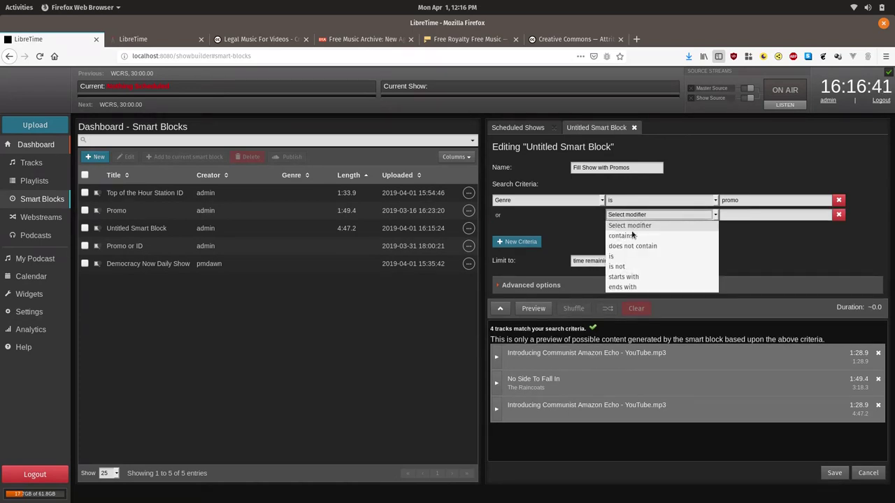
pyautogui.click(631, 256)
pyautogui.click(771, 216)
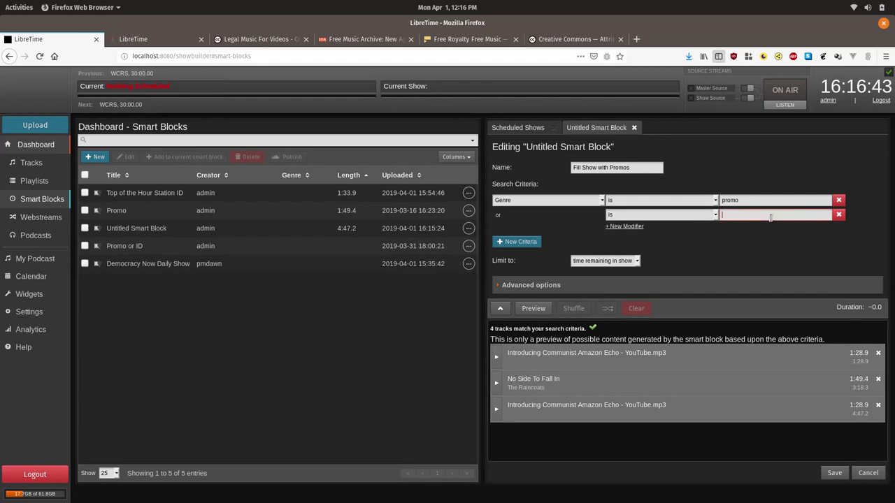
pyautogui.write('psa')
pyautogui.click(532, 310)
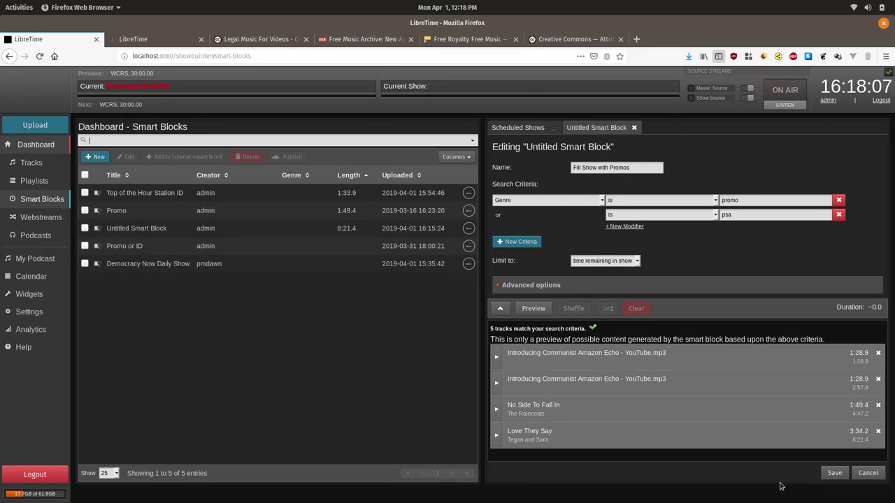
pyautogui.click(833, 473)
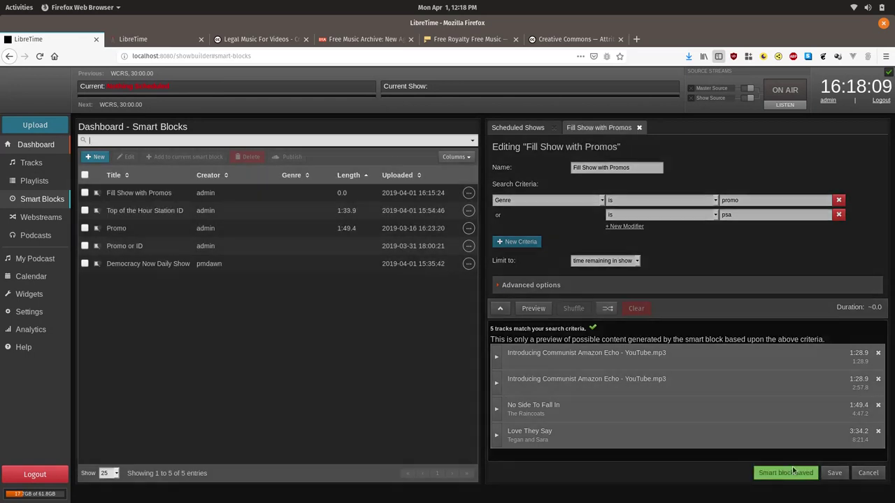
# Step: Create another smart block and name it "sound bridges"
pyautogui.click(91, 156)
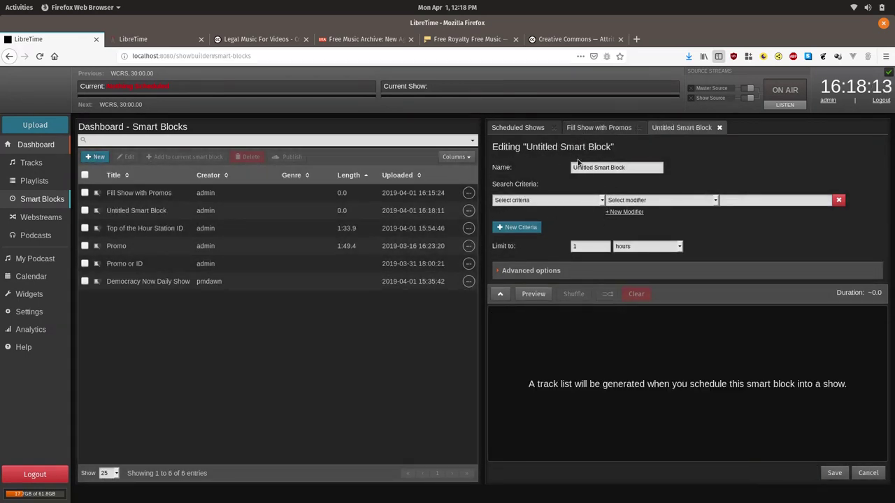
pyautogui.tripleClick(612, 169)
pyautogui.write('sound bridges')
# Step: Set the search criterion of the sound bridges block to Genre is "sound bridge"
pyautogui.click(553, 200)
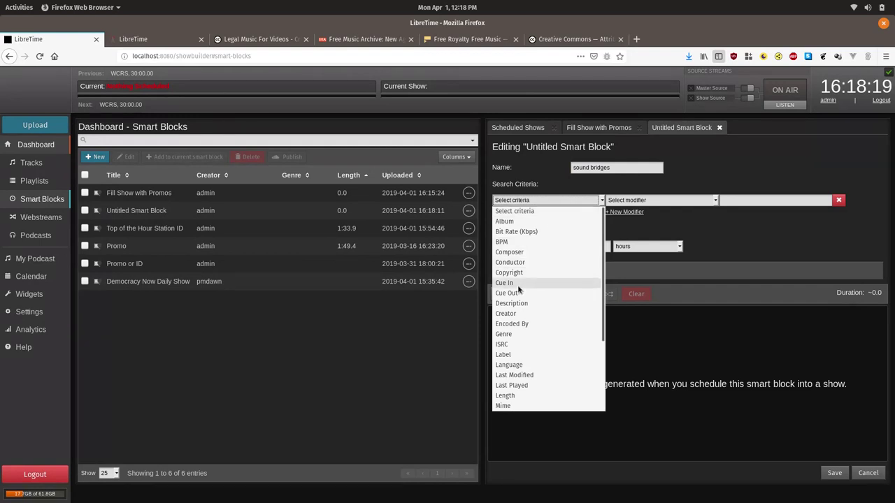
pyautogui.click(505, 335)
pyautogui.click(665, 200)
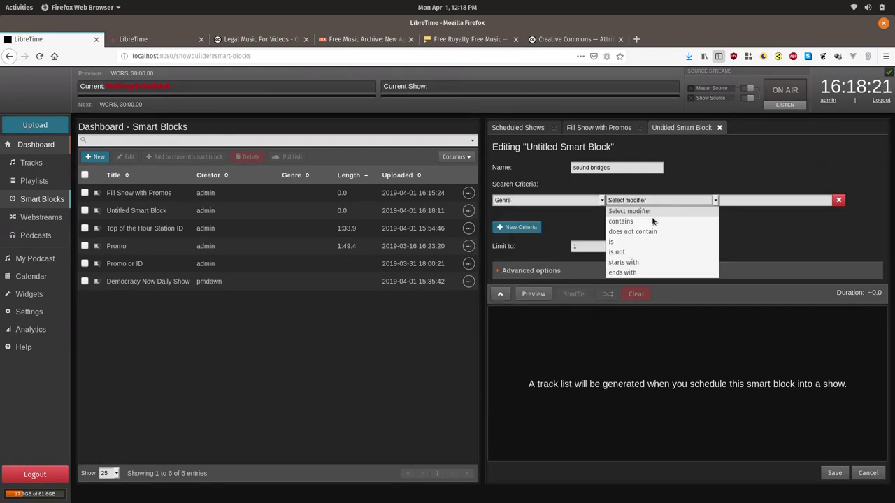
pyautogui.click(639, 241)
pyautogui.click(757, 201)
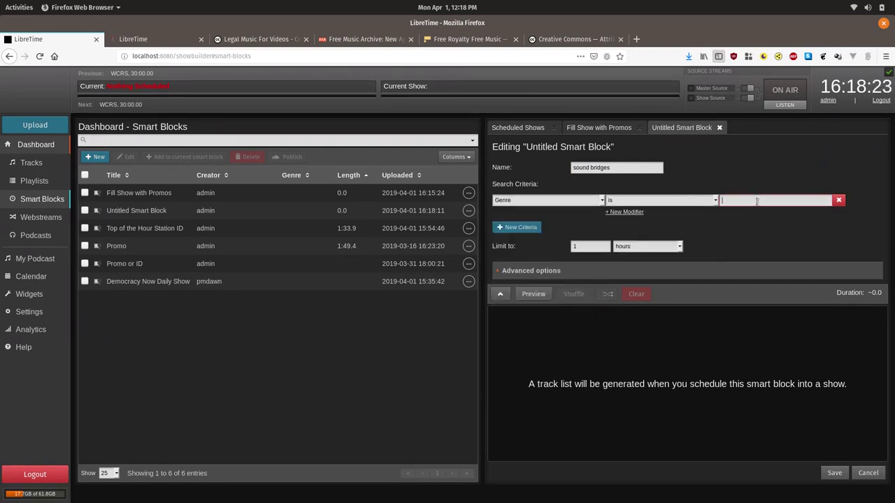
pyautogui.write('sound bridge')
# Step: Limit the sound bridges block to time remaining in show and allow its last track to exceed the time limit
pyautogui.click(629, 248)
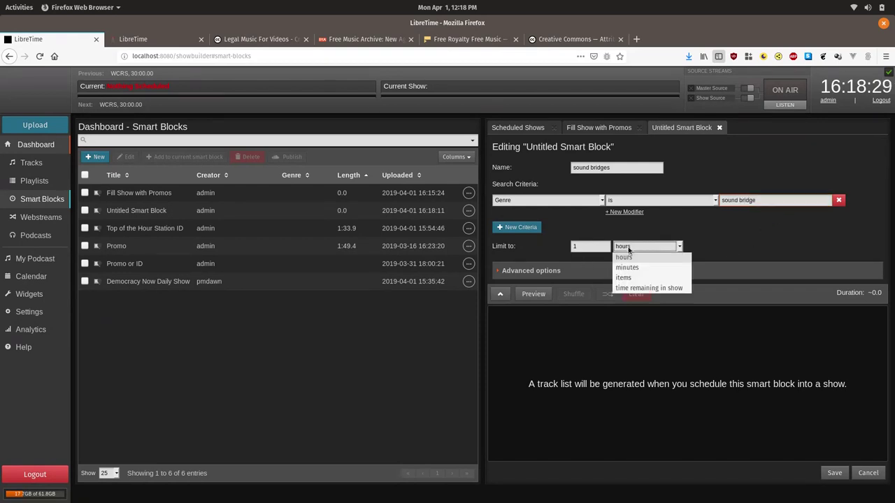
pyautogui.click(635, 288)
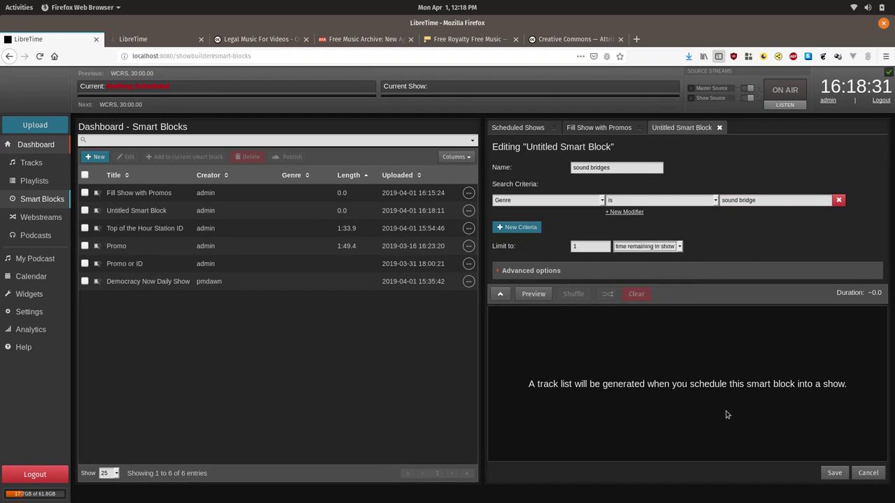
pyautogui.click(687, 277)
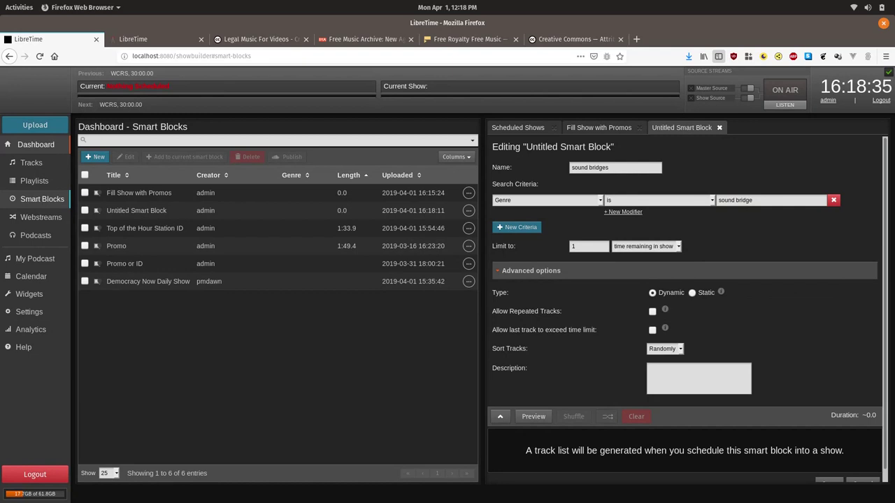
pyautogui.click(653, 331)
# Step: Preview the sound bridges block's matches, allow repeated tracks and save the block
pyautogui.scroll(-1, 768, 374)
pyautogui.scroll(-1, 768, 373)
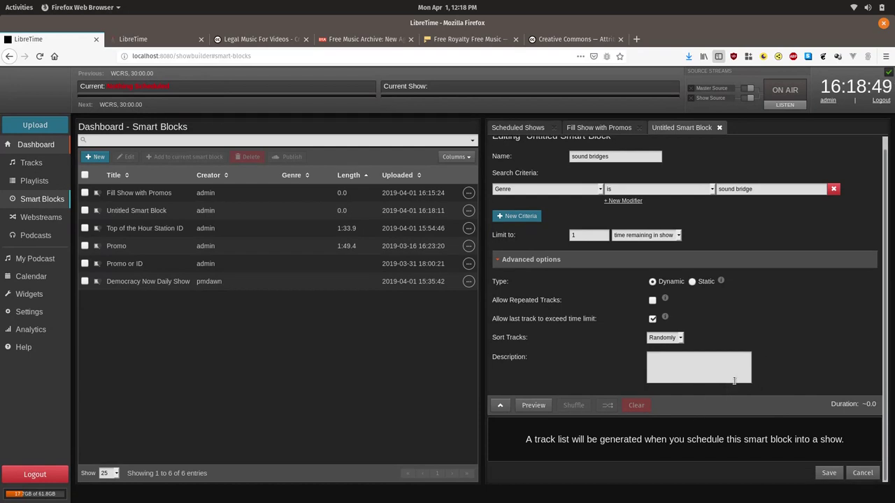
pyautogui.click(533, 407)
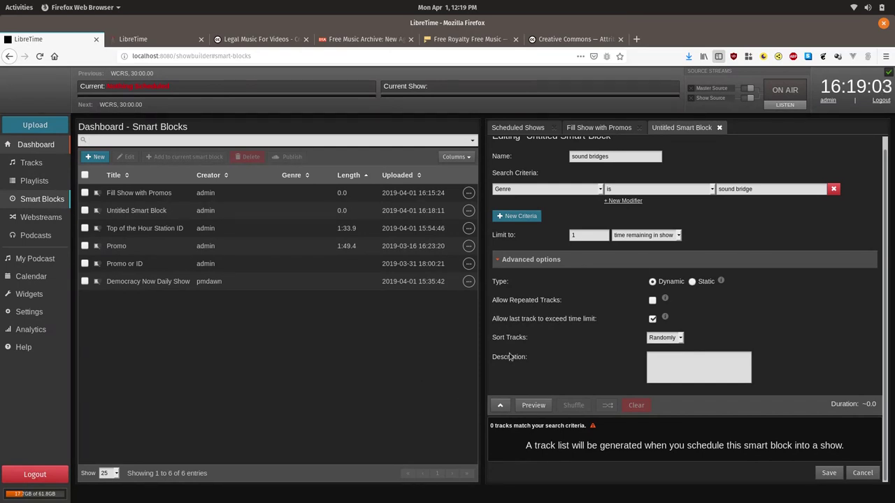
pyautogui.click(653, 304)
pyautogui.click(838, 474)
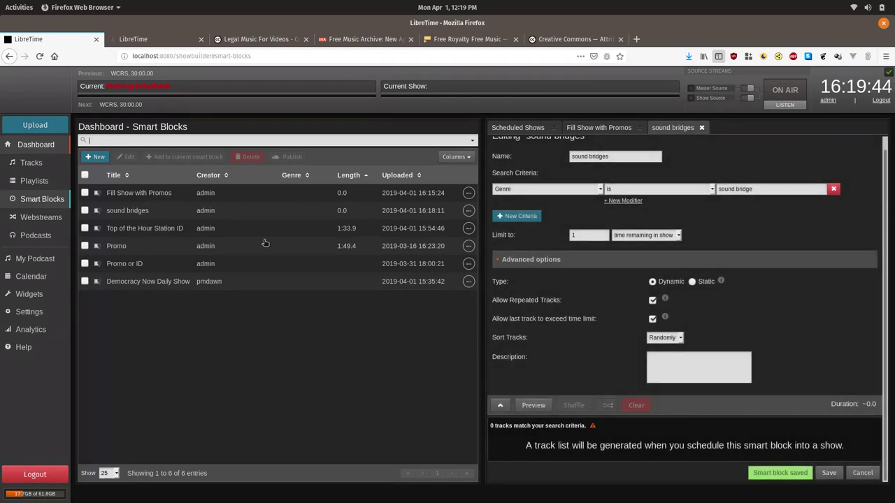
# Step: Create a new playlist and name it "Outro Playlist"
pyautogui.click(49, 187)
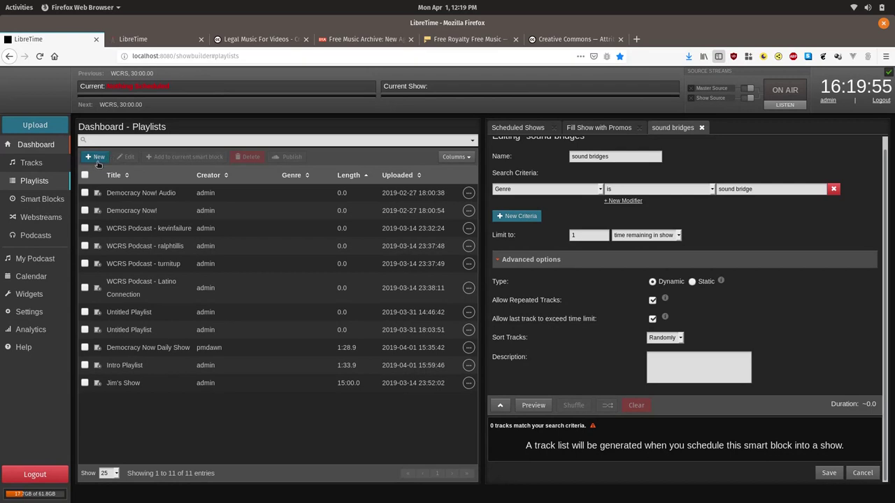
pyautogui.click(98, 158)
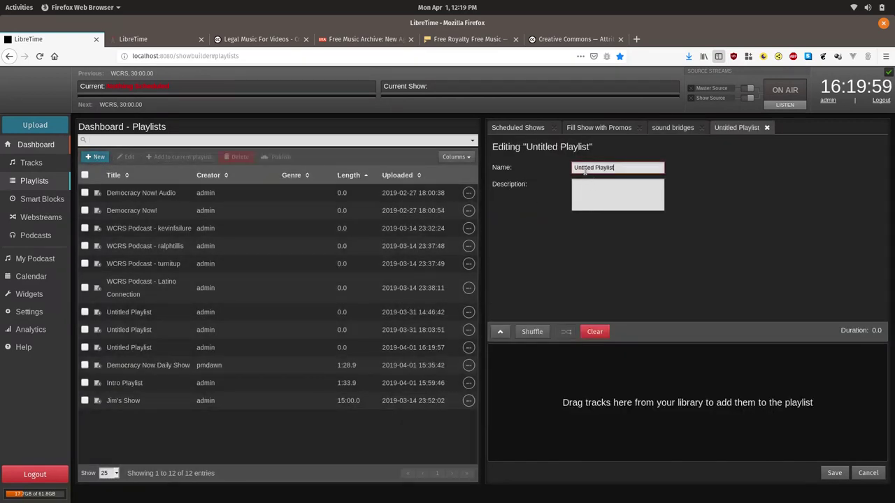
pyautogui.hotkey('ctrl', 'shift', 'Left')
pyautogui.doubleClick(584, 169)
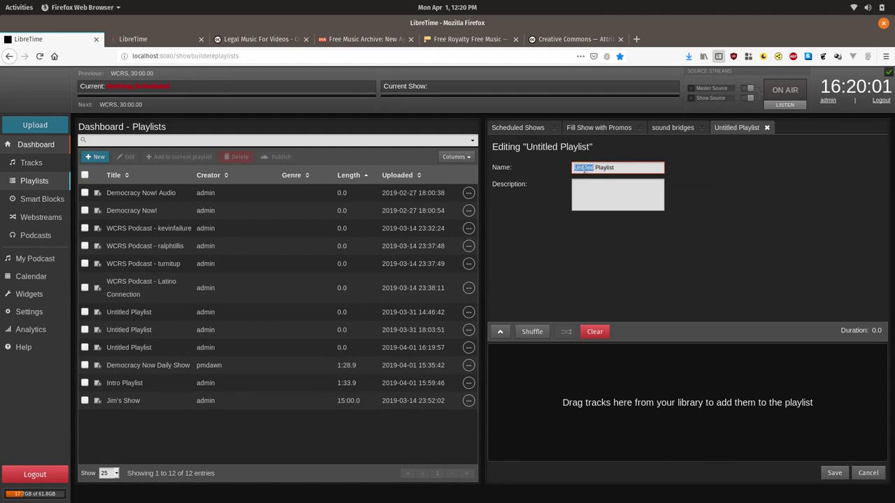
pyautogui.write('Outro')
# Step: Add the Fill Show with Promos and sound bridges smart blocks to the playlist, in that order, and save it
pyautogui.click(42, 199)
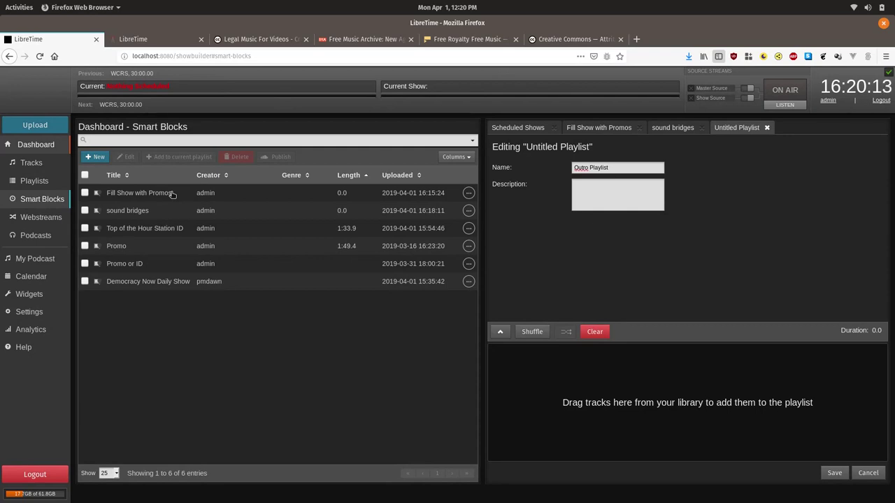
pyautogui.moveTo(173, 195); pyautogui.dragTo(632, 367)
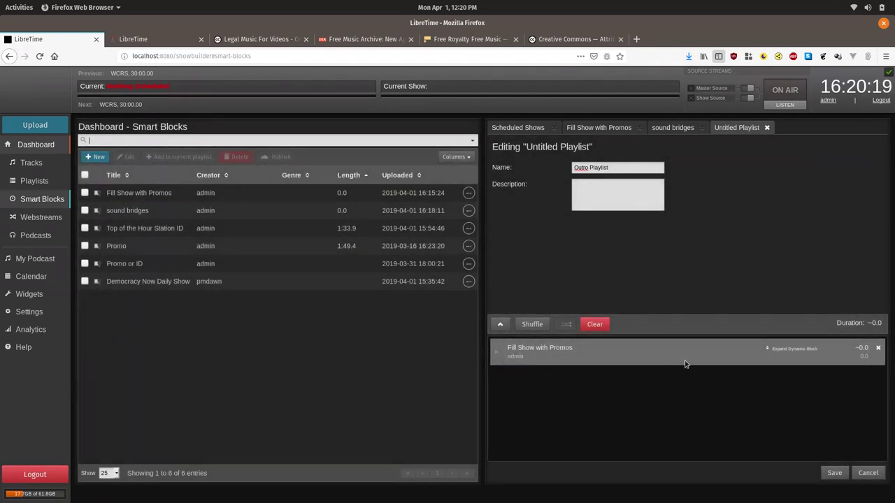
pyautogui.click(148, 211)
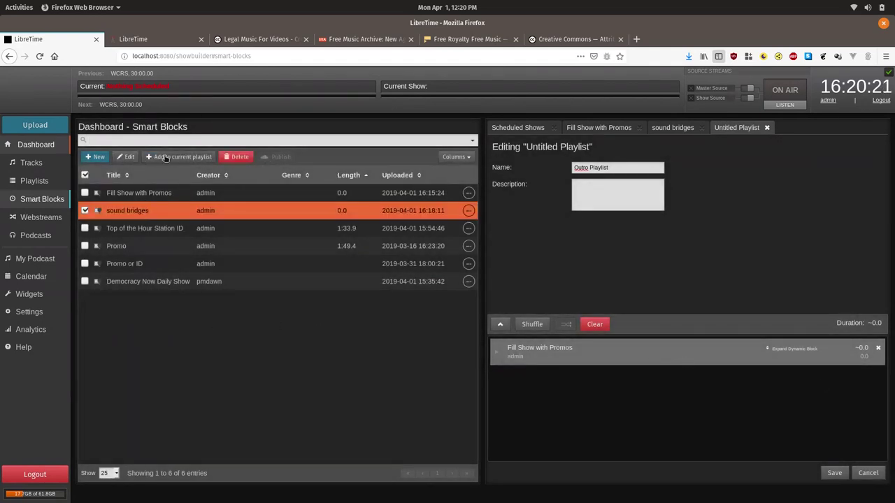
pyautogui.click(166, 157)
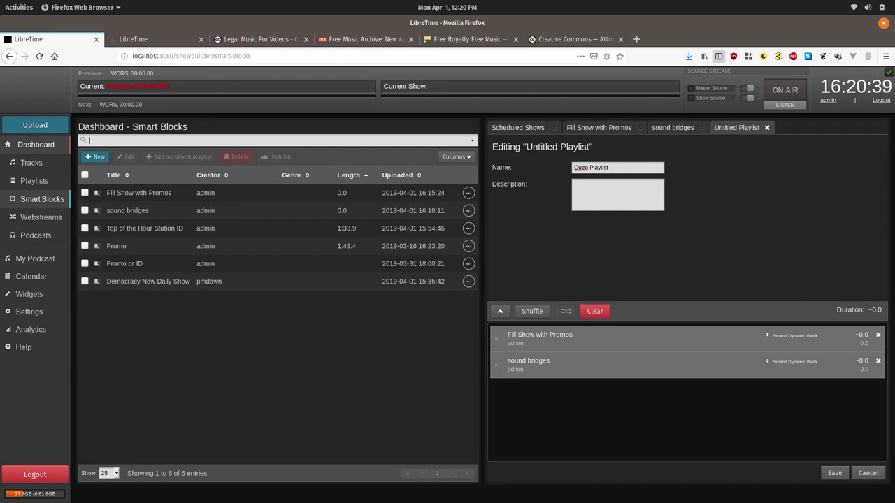
pyautogui.click(835, 473)
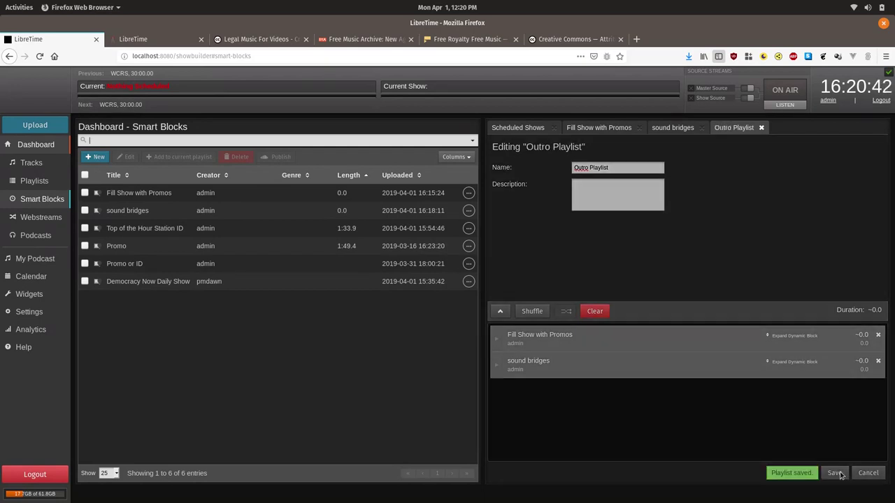
# Step: Set the station's outro autoloading playlist to Outro Playlist in the general settings and save them
pyautogui.click(41, 312)
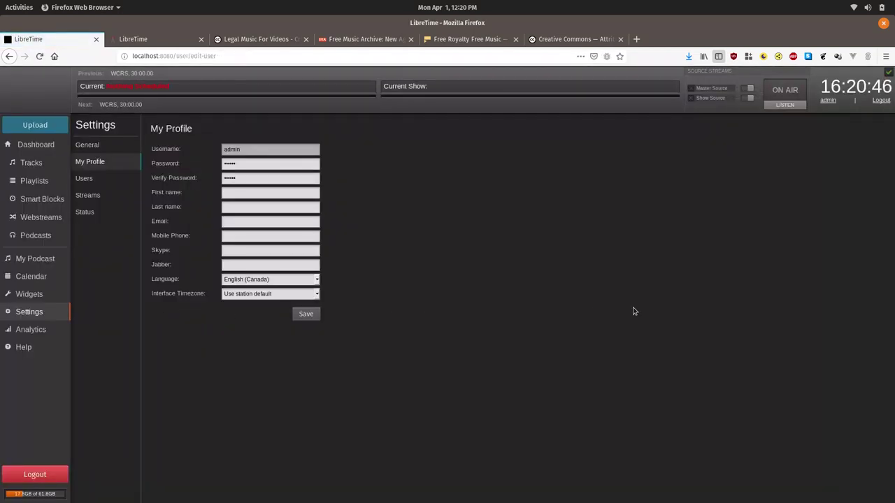
pyautogui.click(87, 147)
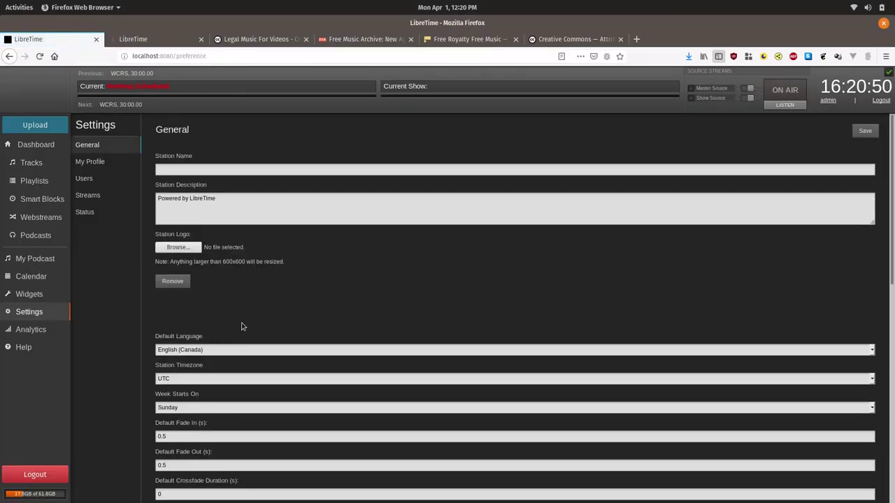
pyautogui.scroll(-3, 242, 326)
pyautogui.click(190, 443)
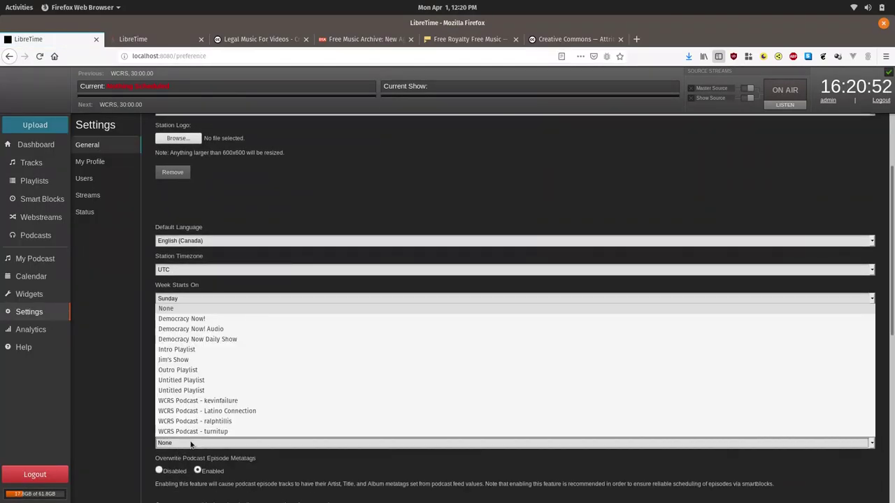
pyautogui.click(201, 371)
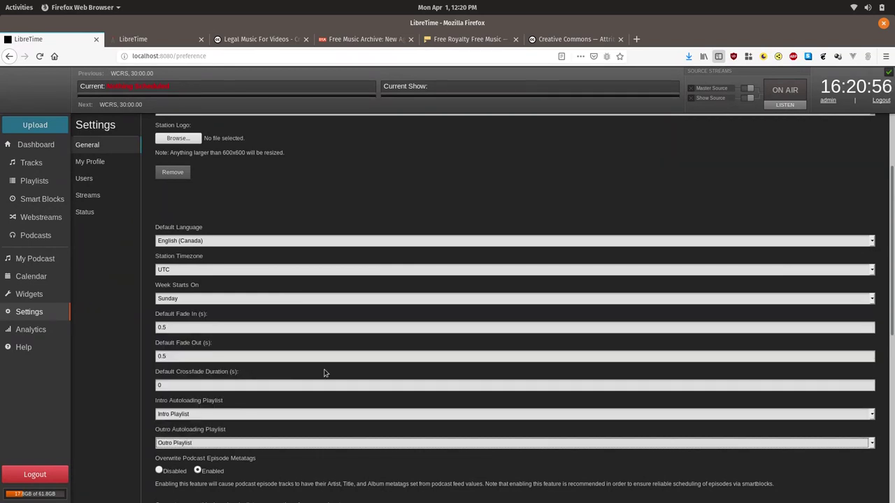
pyautogui.scroll(-10, 665, 263)
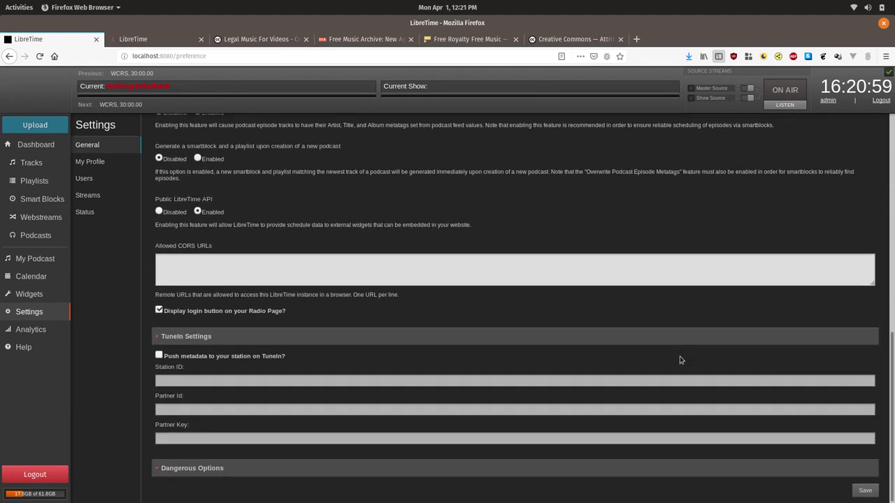
pyautogui.click(863, 490)
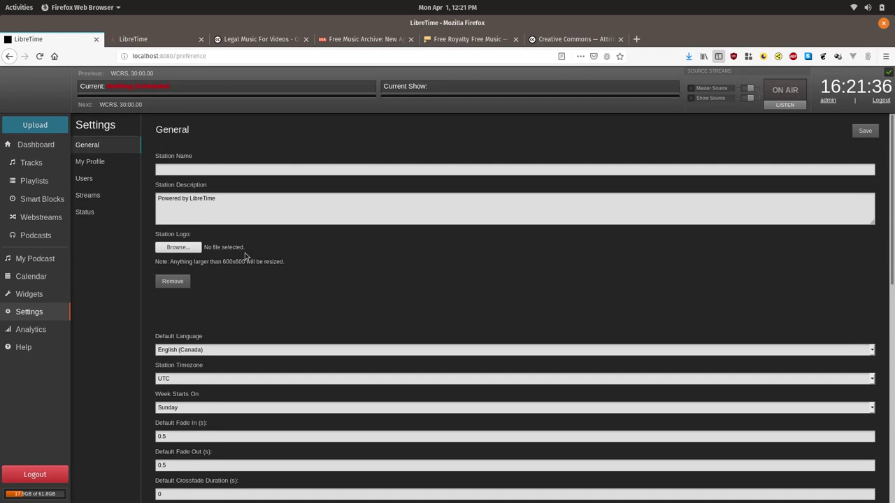
pyautogui.click(126, 44)
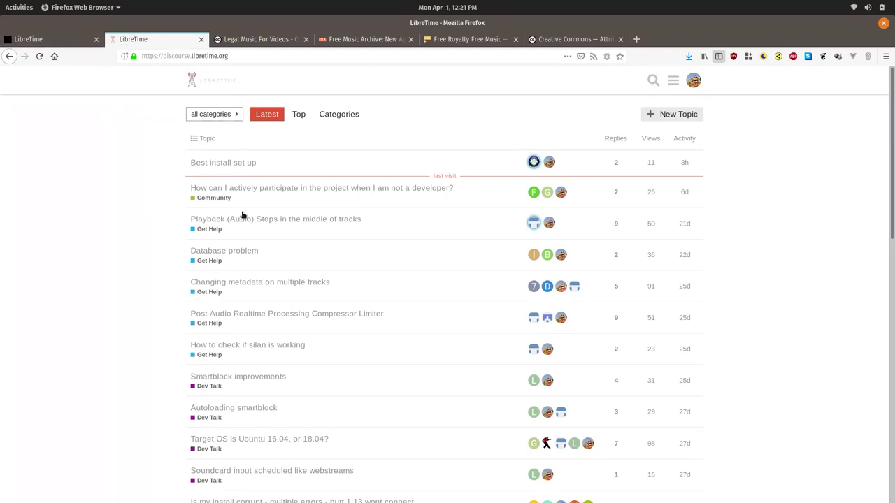
pyautogui.click(63, 43)
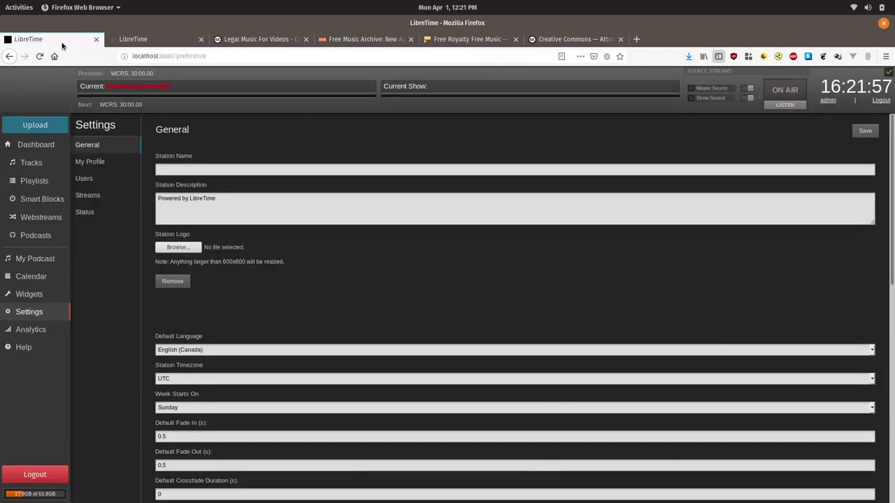
# Step: Upload Lobo_Loco_-_01_-_Desert_Nights_A_ID_834.mp3 and Lobo_Loco_-_15_-_Desert_Nights_C_ID_836.mp3 from the Downloads folder
pyautogui.click(47, 129)
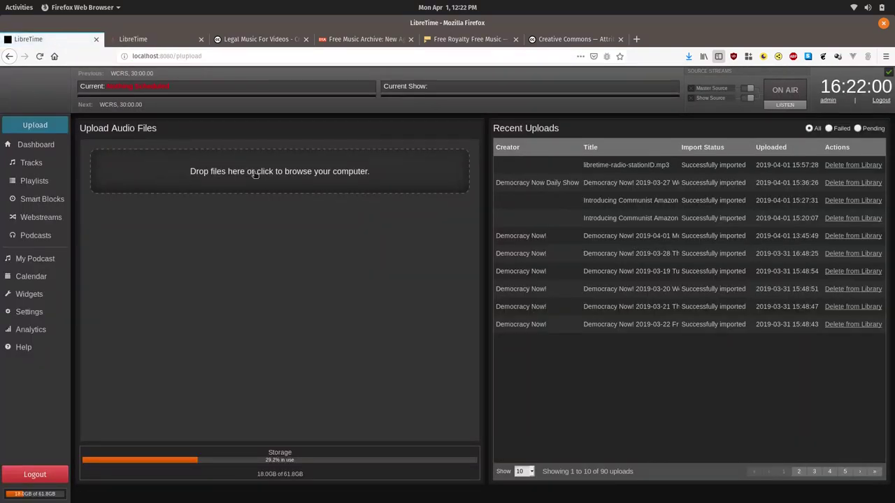
pyautogui.click(306, 176)
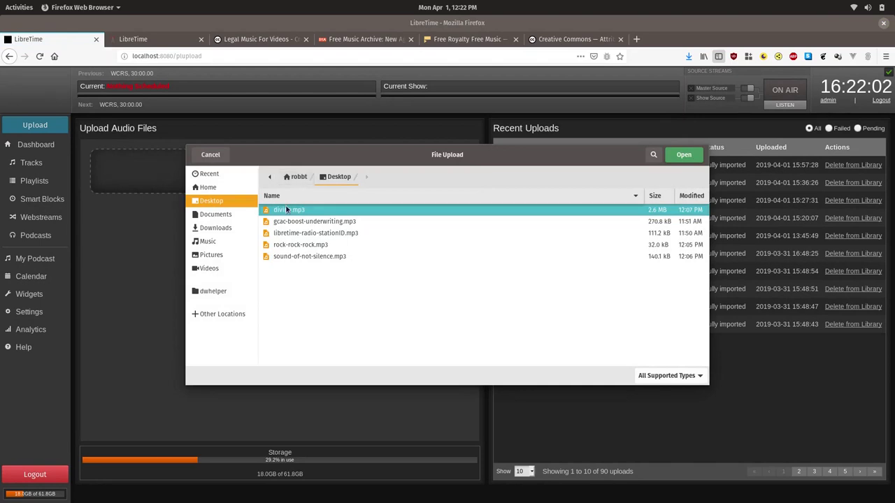
pyautogui.click(300, 223)
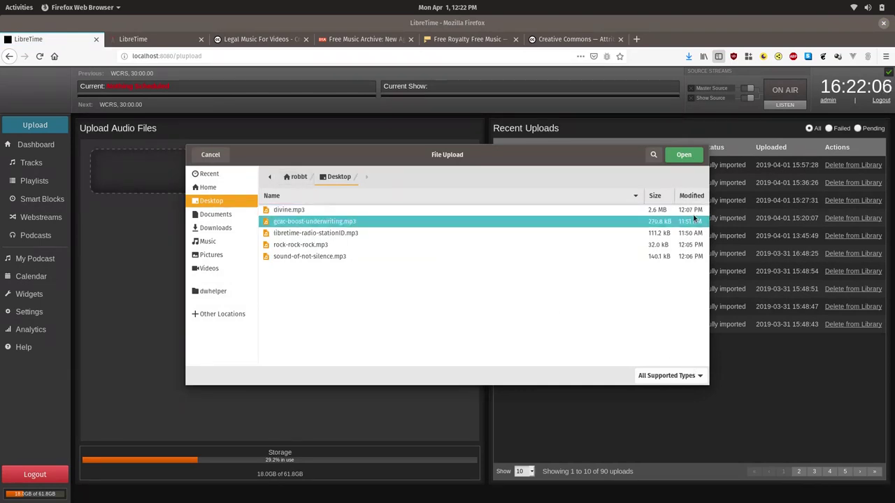
pyautogui.click(318, 211)
pyautogui.click(237, 229)
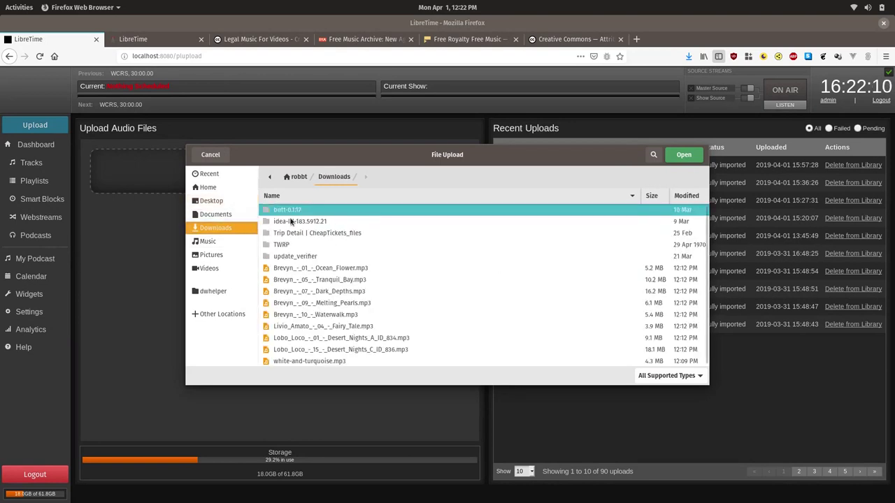
pyautogui.click(306, 268)
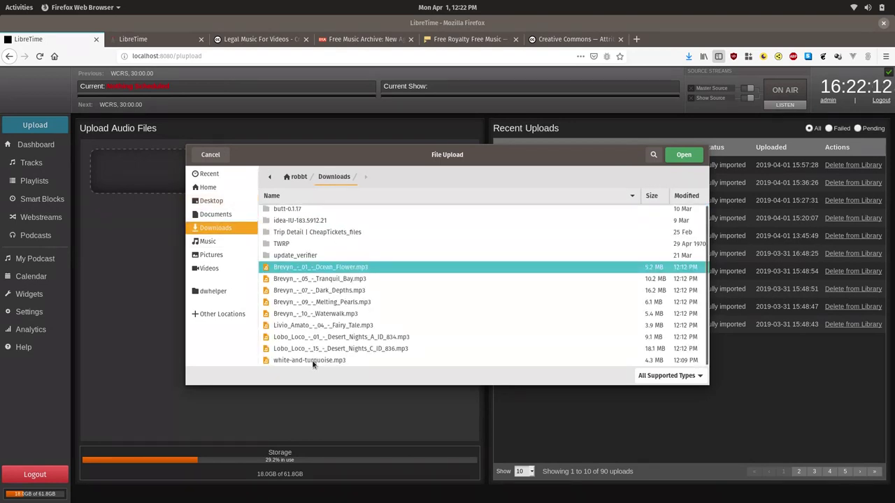
pyautogui.click(311, 324)
pyautogui.click(307, 335)
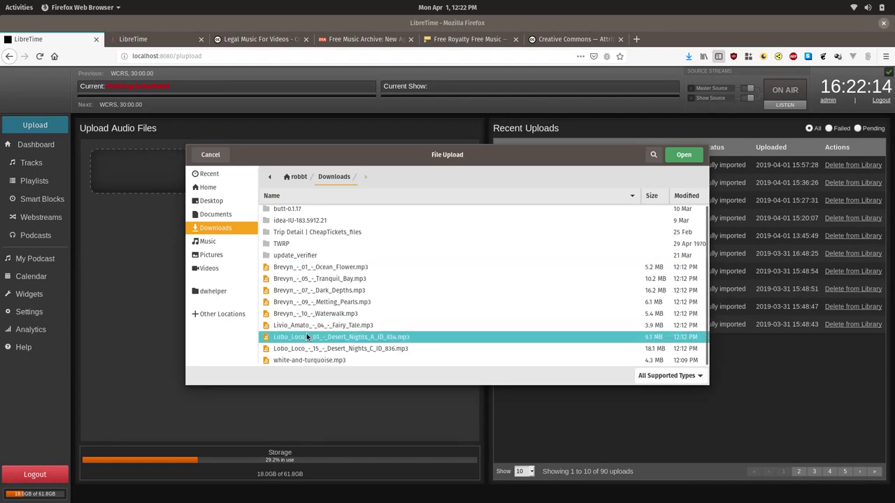
pyautogui.keyDown('shift'); pyautogui.click(311, 351); pyautogui.keyUp('shift')
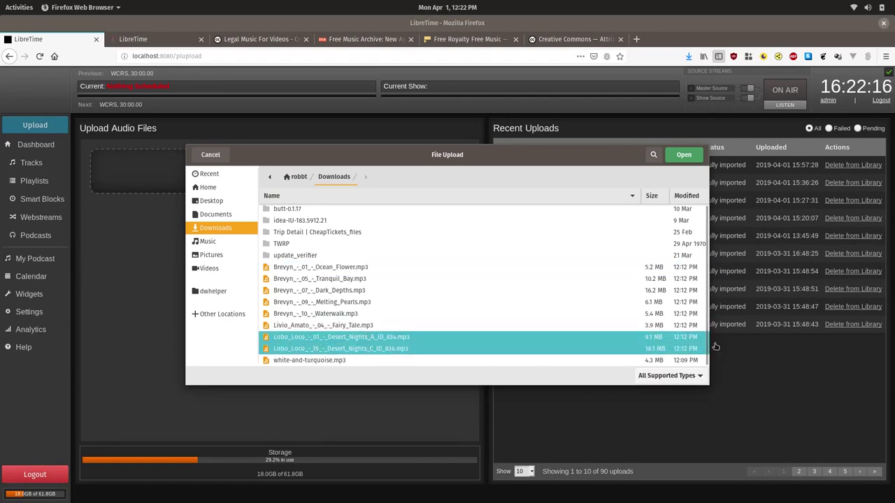
pyautogui.click(673, 156)
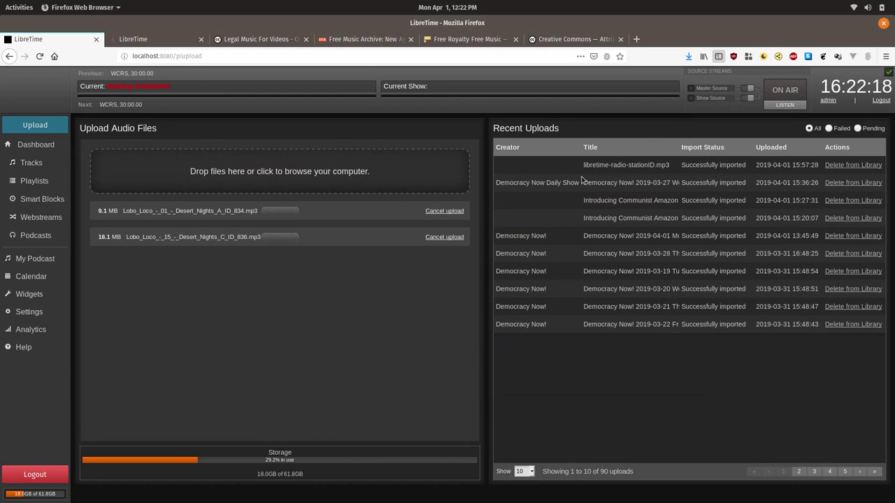
# Step: Sort the track library by newest upload, set the genre of Desert Nights A (ID 834) to "sound bridge" and save it
pyautogui.click(40, 164)
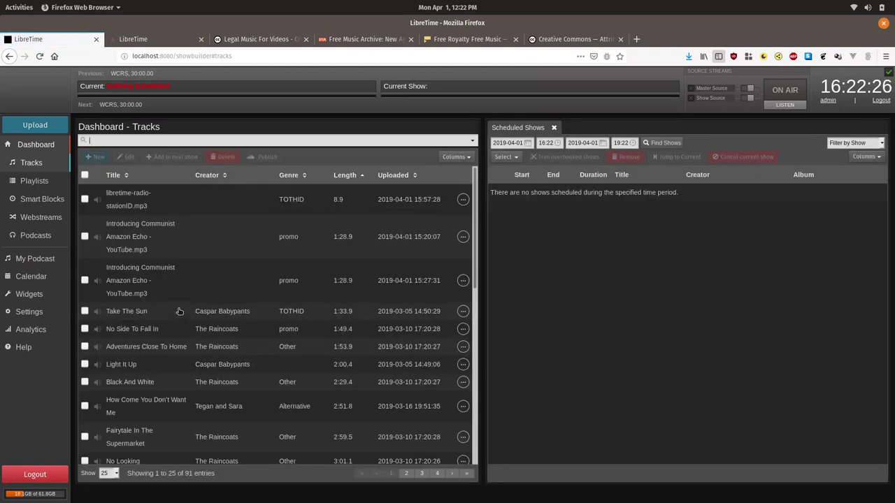
pyautogui.click(394, 179)
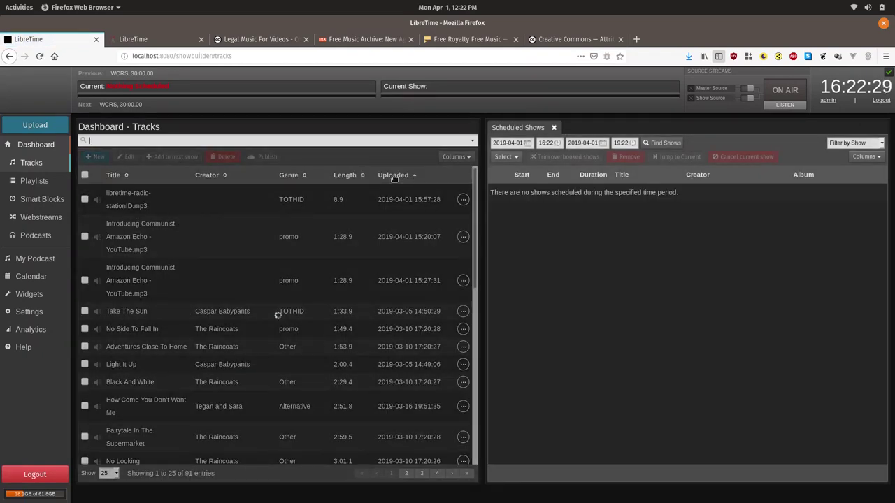
pyautogui.click(278, 212)
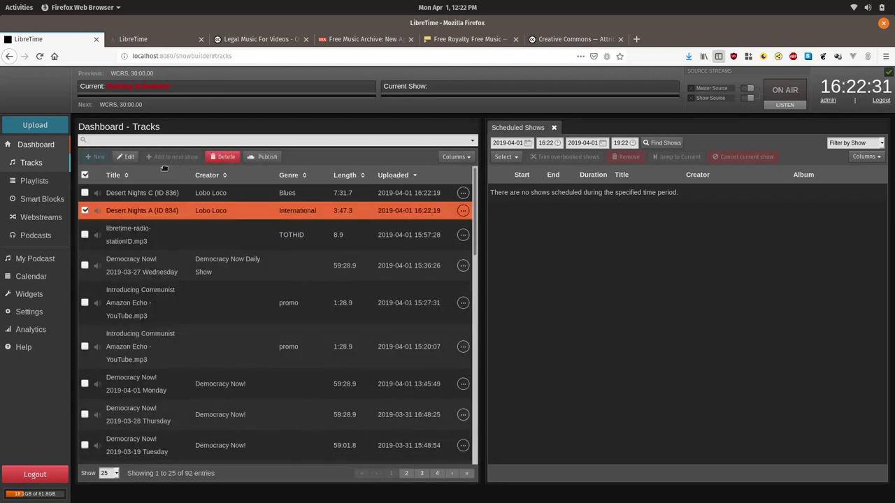
pyautogui.click(126, 157)
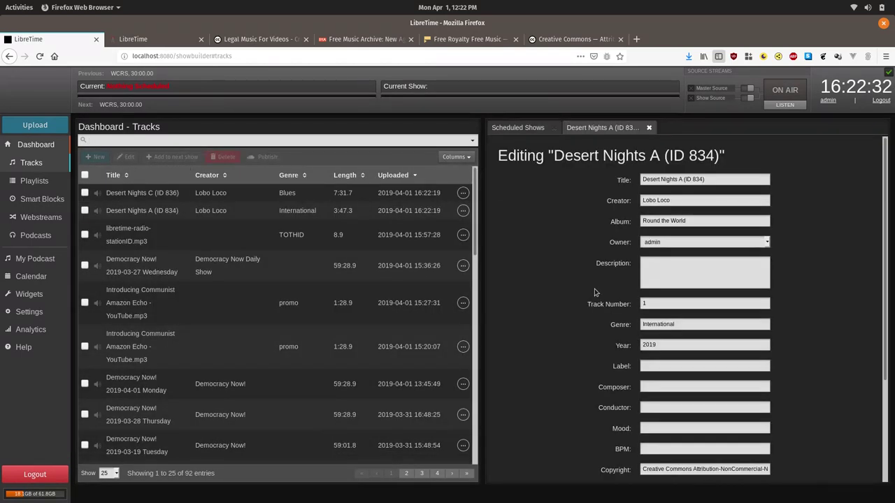
pyautogui.doubleClick(677, 322)
pyautogui.write('spu')
pyautogui.write('nd br')
pyautogui.press('BackSpace')
pyautogui.press('BackSpace')
pyautogui.press('BackSpace')
pyautogui.press('BackSpace')
pyautogui.press('BackSpace')
pyautogui.press('BackSpace')
pyautogui.press('BackSpace')
pyautogui.press('BackSpace')
pyautogui.write('sound bridge')
pyautogui.scroll(-3, 798, 400)
pyautogui.click(699, 463)
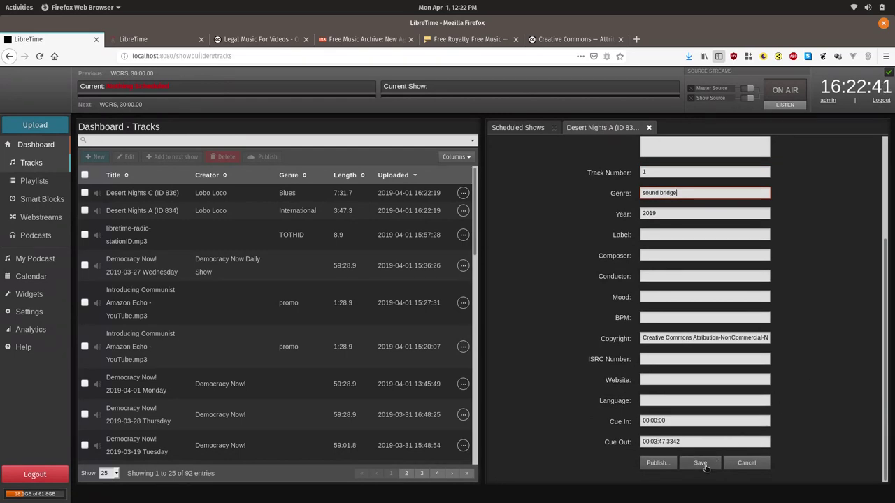
pyautogui.click(215, 196)
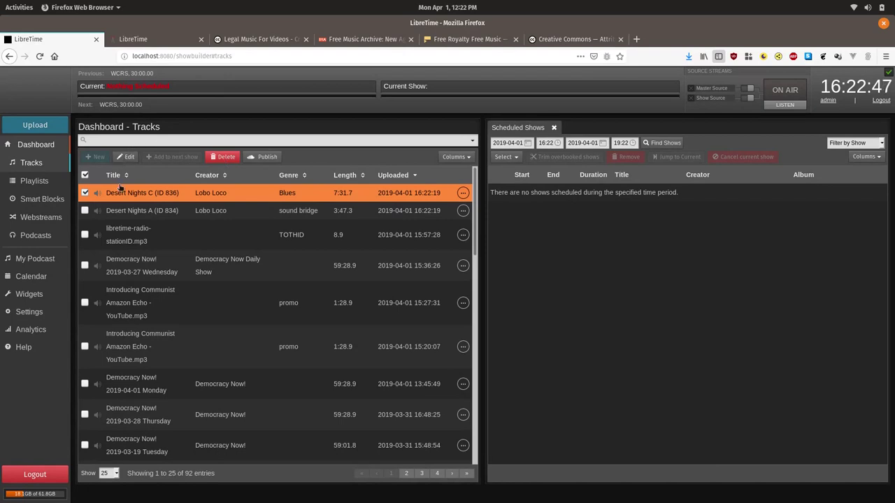
pyautogui.click(147, 217)
pyautogui.click(181, 194)
pyautogui.click(41, 199)
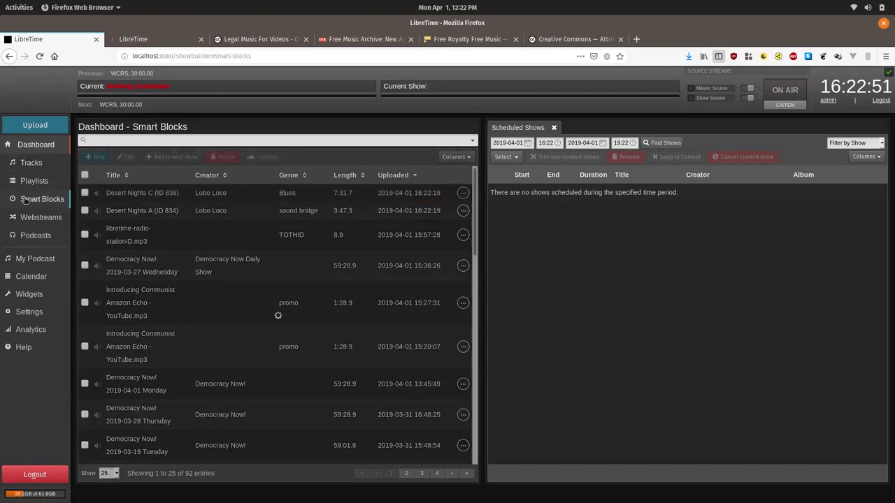
pyautogui.click(32, 161)
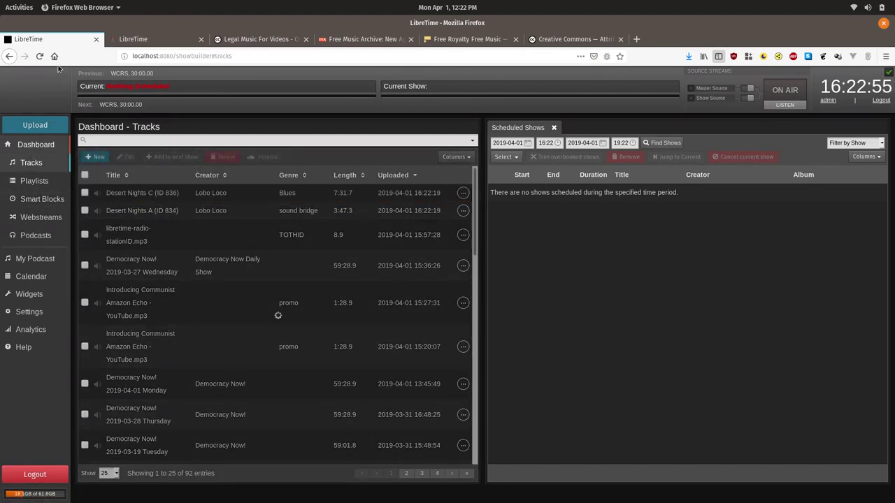
# Step: Reload the track library, set the genre of Desert Nights C (ID 836) to "sound bridge" and save it
pyautogui.click(39, 56)
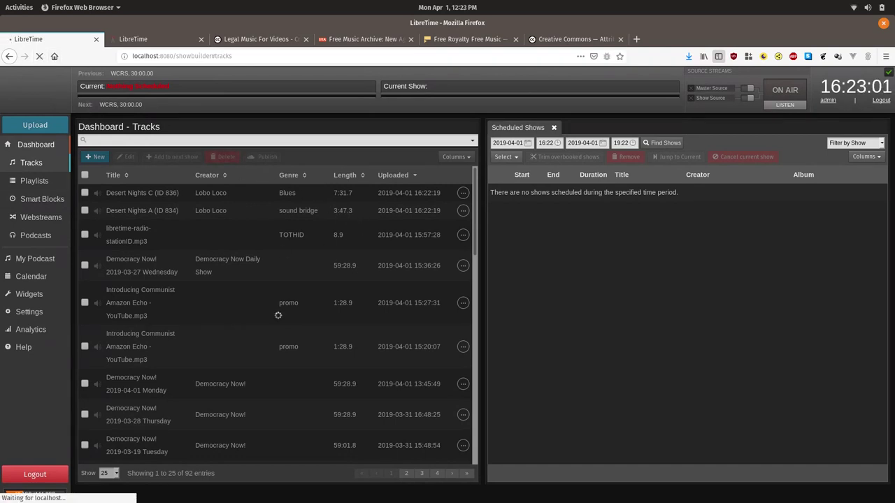
pyautogui.hotkey('ctrl', 'alt', 't')
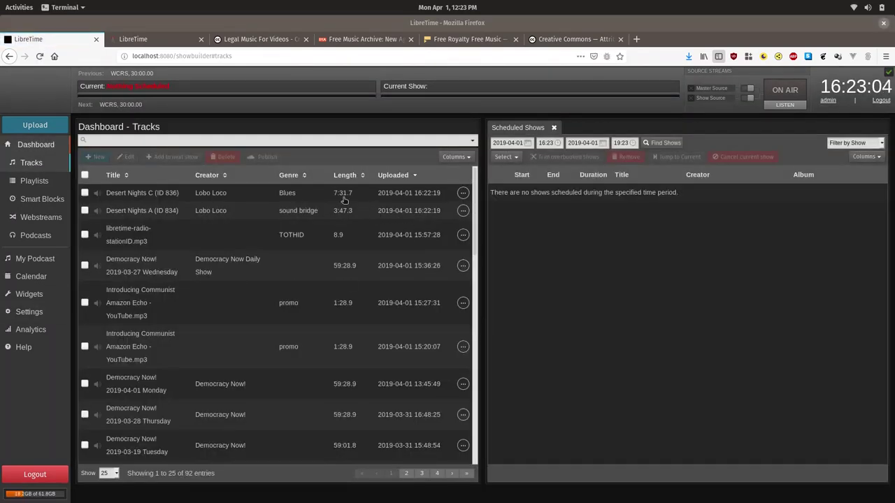
pyautogui.click(342, 194)
pyautogui.click(126, 157)
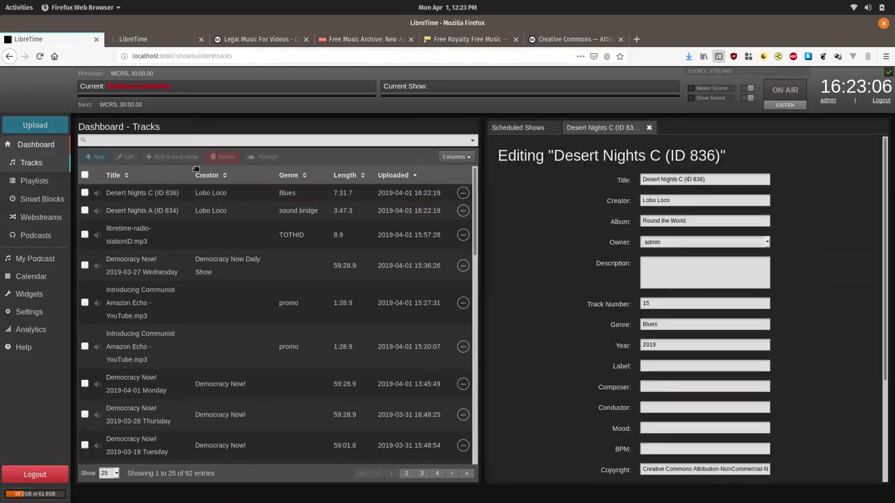
pyautogui.click(689, 323)
pyautogui.doubleClick(689, 323)
pyautogui.write('soun')
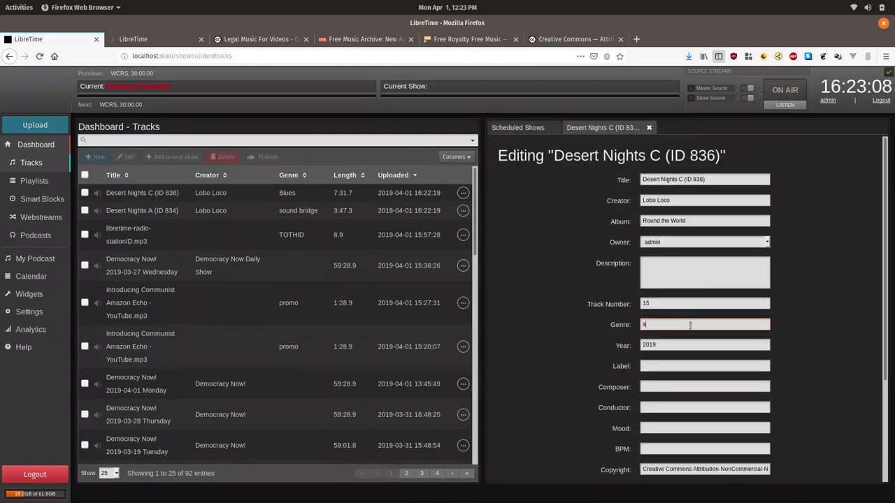
pyautogui.write('d bridge')
pyautogui.scroll(-3, 752, 392)
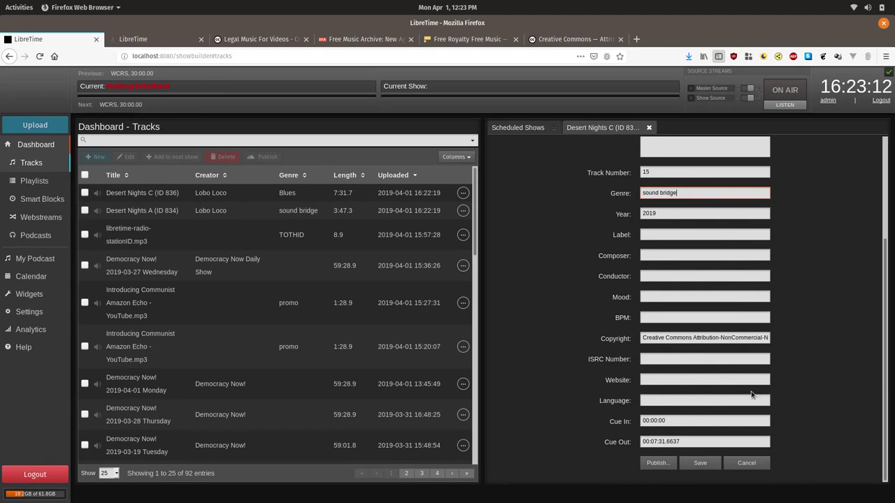
pyautogui.click(705, 463)
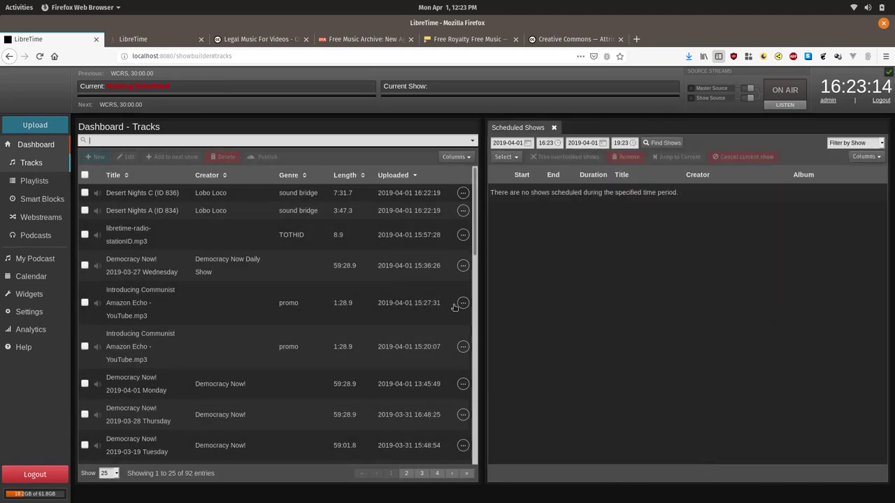
# Step: Delete the "Introducing Communist Amazon Echo - YouTube.mp3" track uploaded at 15:27:31 from the library
pyautogui.click(313, 314)
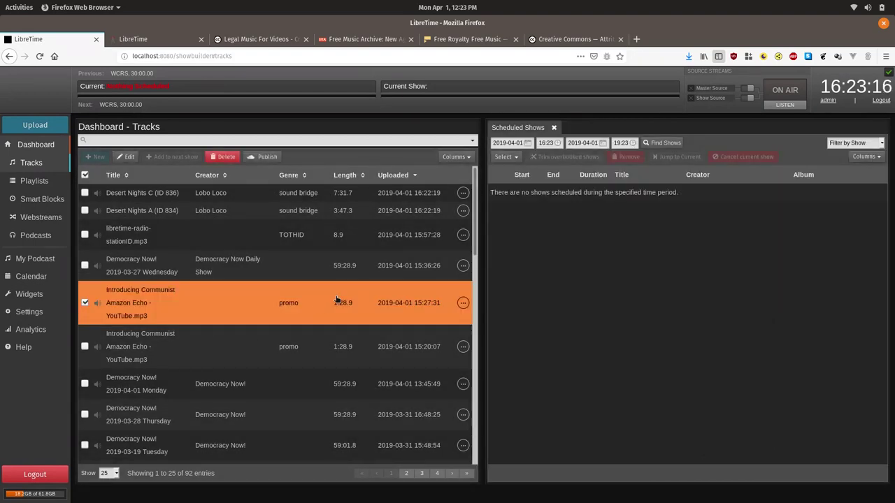
pyautogui.click(463, 303)
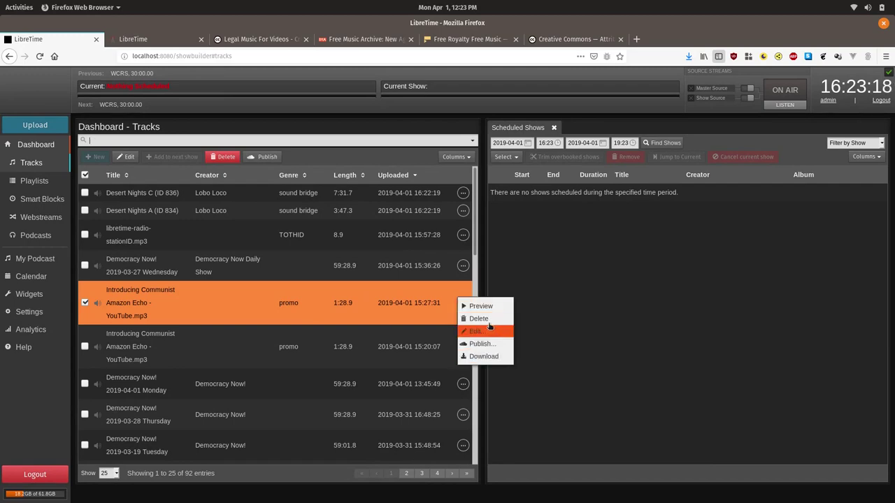
pyautogui.click(491, 319)
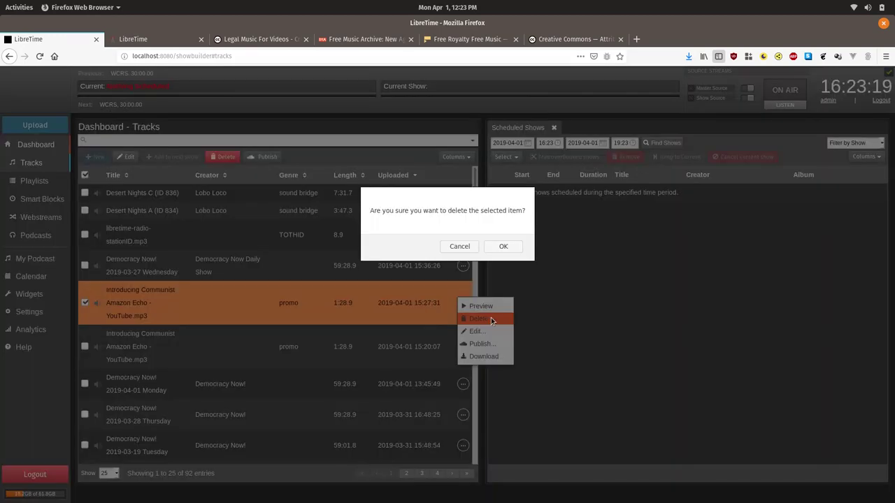
pyautogui.click(504, 246)
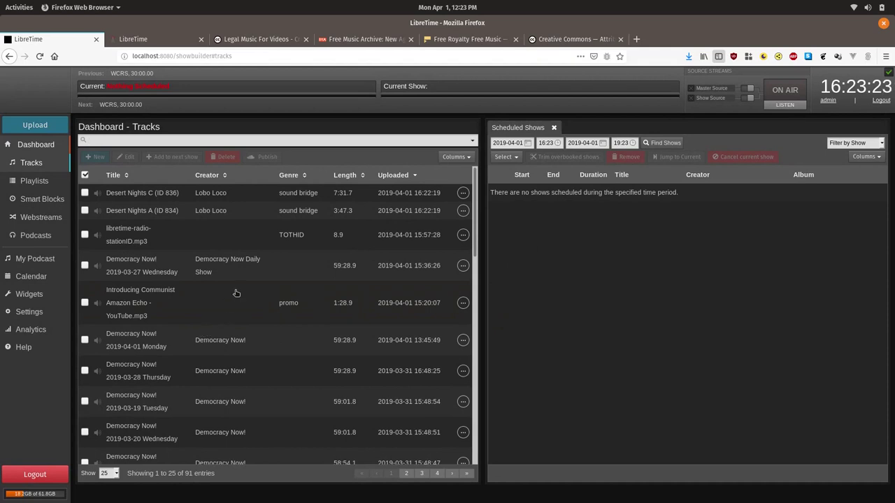
# Step: Upload gcac-boost-underwriting.mp3 and libretime-radio-stationID.mp3 from the Desktop folder
pyautogui.click(35, 125)
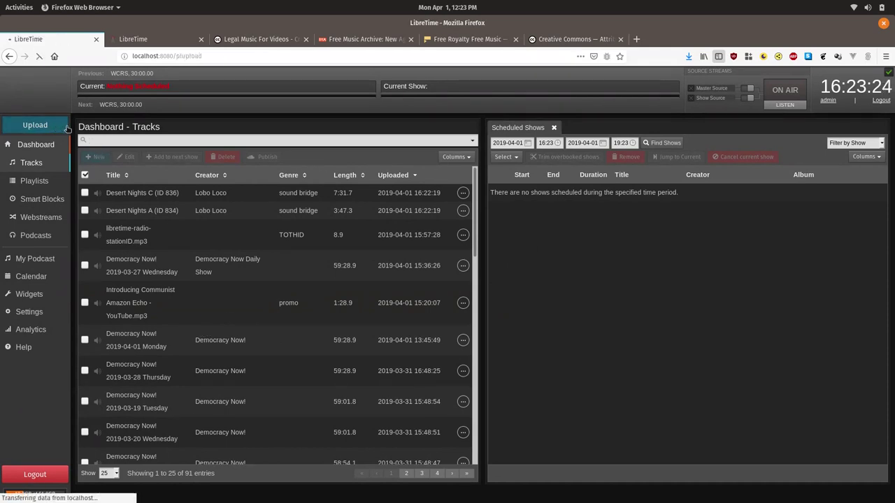
pyautogui.click(217, 172)
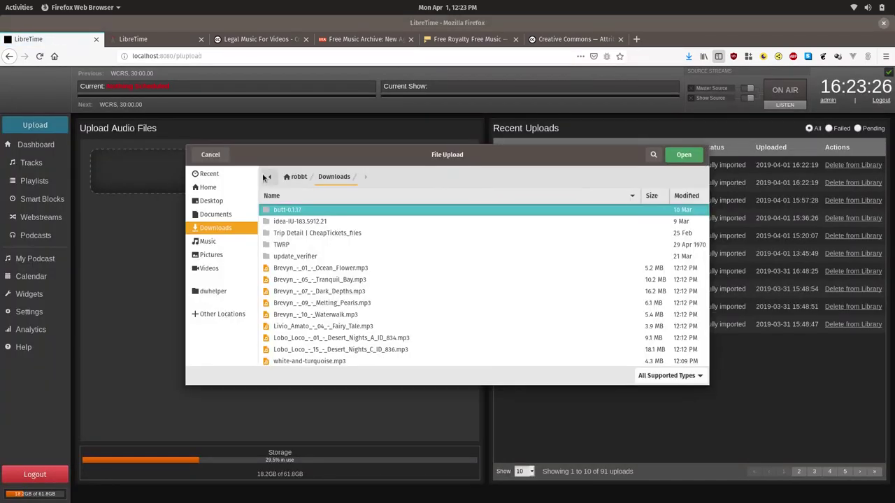
pyautogui.click(226, 201)
pyautogui.click(328, 222)
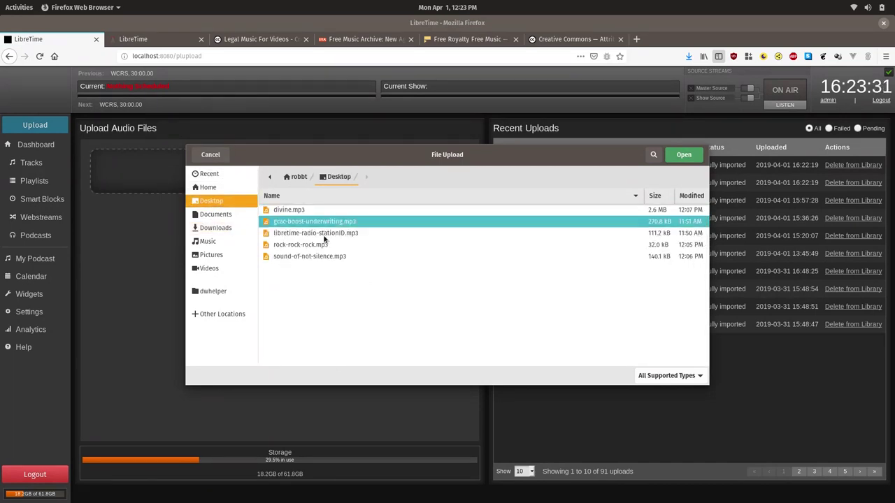
pyautogui.keyDown('shift'); pyautogui.click(327, 234); pyautogui.keyUp('shift')
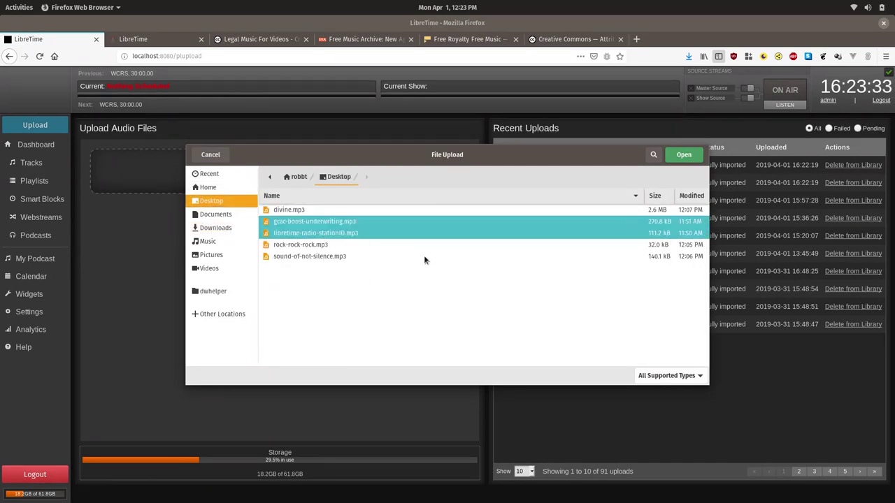
pyautogui.click(685, 154)
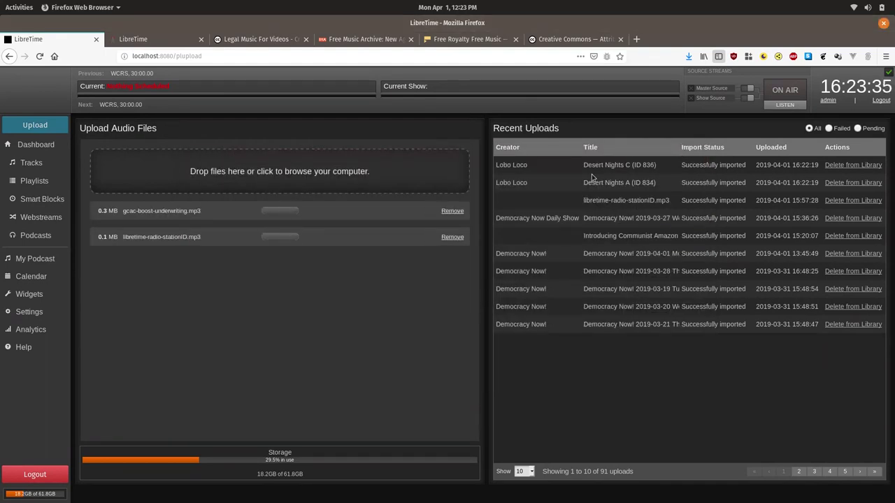
# Step: In the track library, set the genre of the newly uploaded libretime-radio-stationID.mp3 to "promo" and save it
pyautogui.click(31, 162)
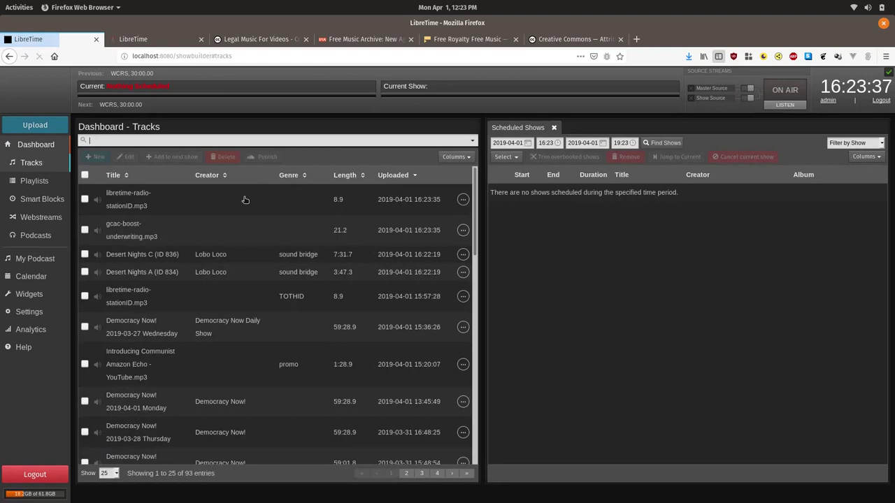
pyautogui.doubleClick(245, 200)
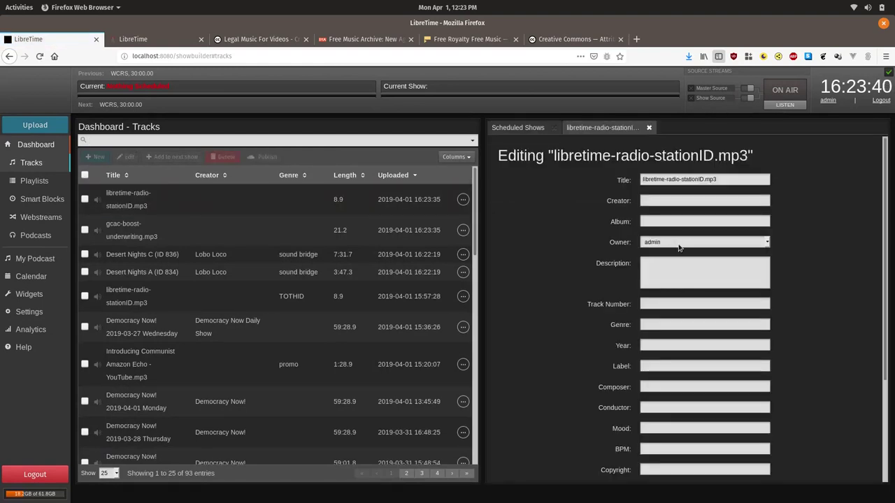
pyautogui.scroll(-4, 696, 245)
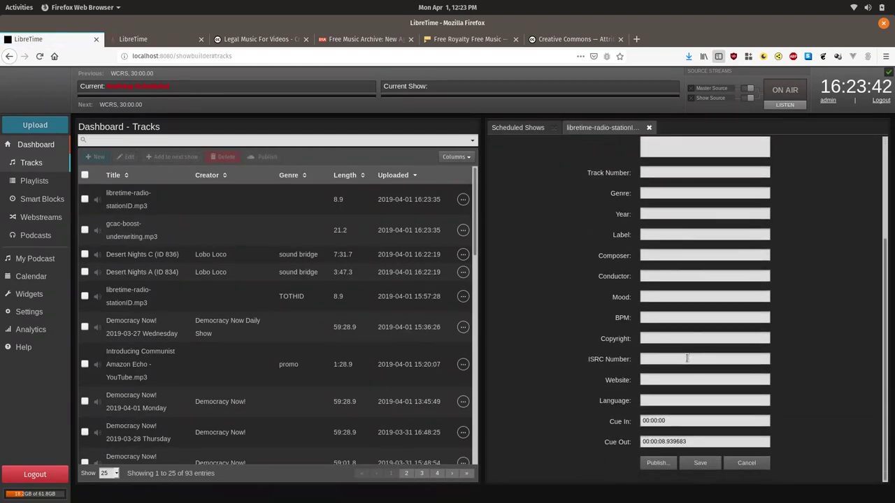
pyautogui.click(663, 189)
pyautogui.write('promo')
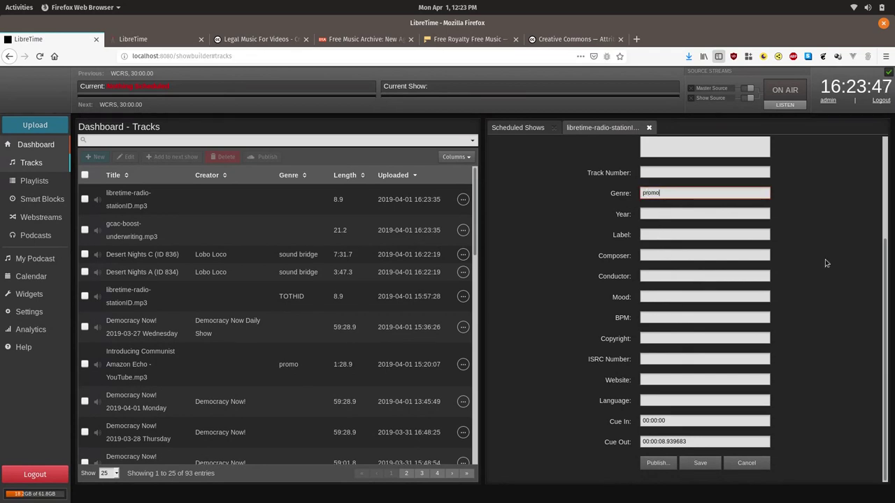
pyautogui.click(700, 463)
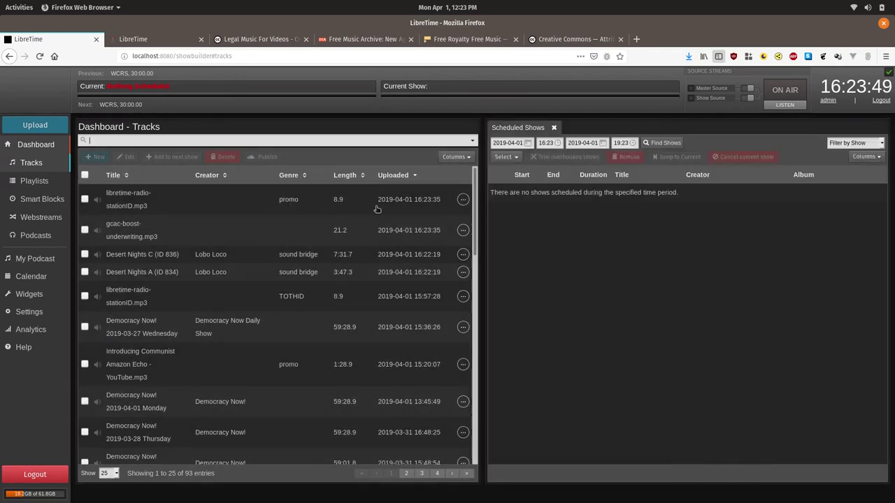
# Step: Set the genre of the gcac-boost-underwriting.mp3 track to "psa" and save it
pyautogui.click(165, 233)
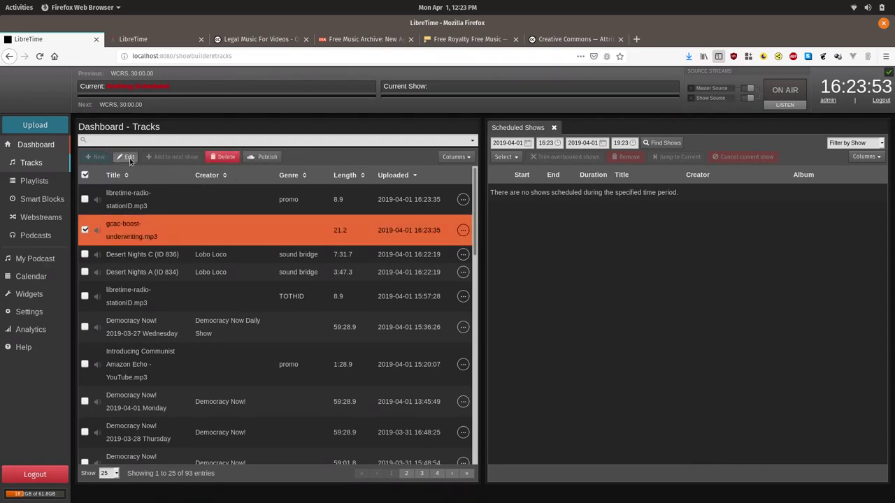
pyautogui.click(127, 157)
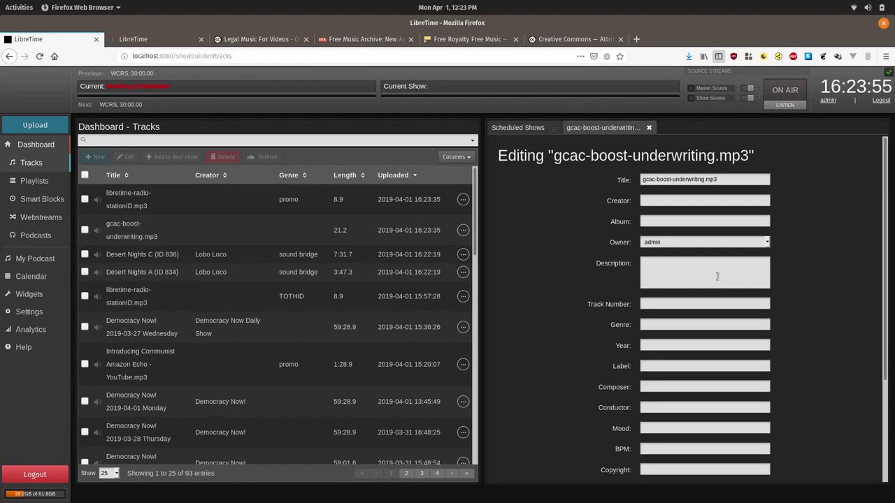
pyautogui.scroll(-3, 699, 273)
pyautogui.click(670, 194)
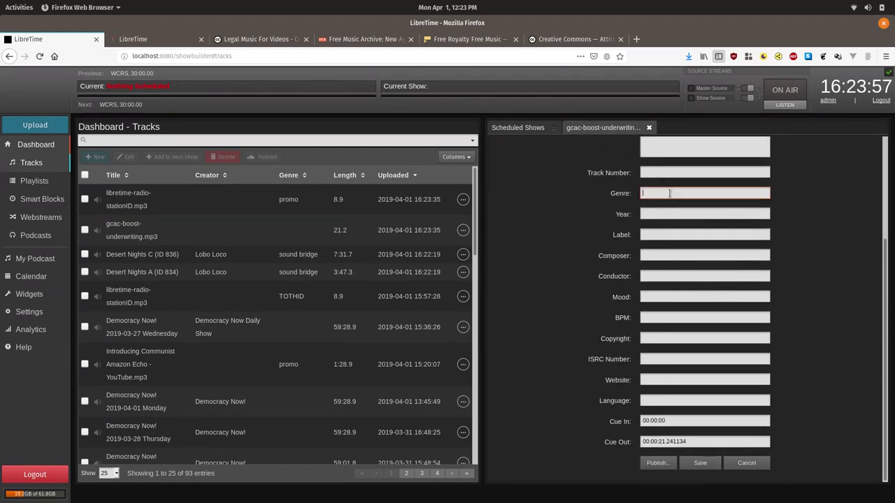
pyautogui.write('psa')
pyautogui.click(699, 463)
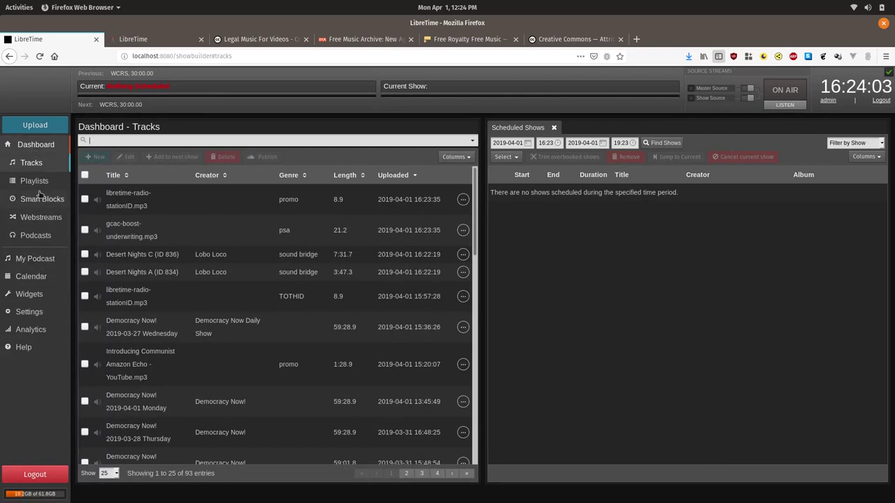
# Step: Create a one-hour calendar show named "Demo Show" that starts now
pyautogui.click(31, 278)
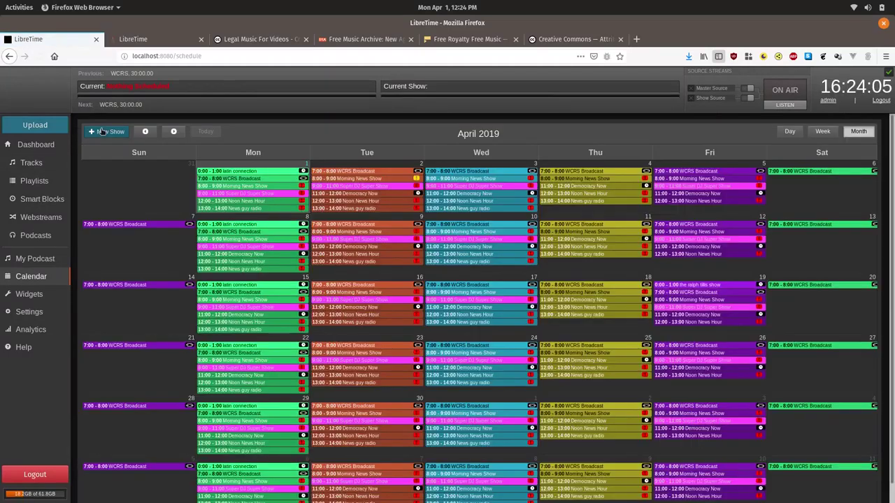
pyautogui.click(102, 132)
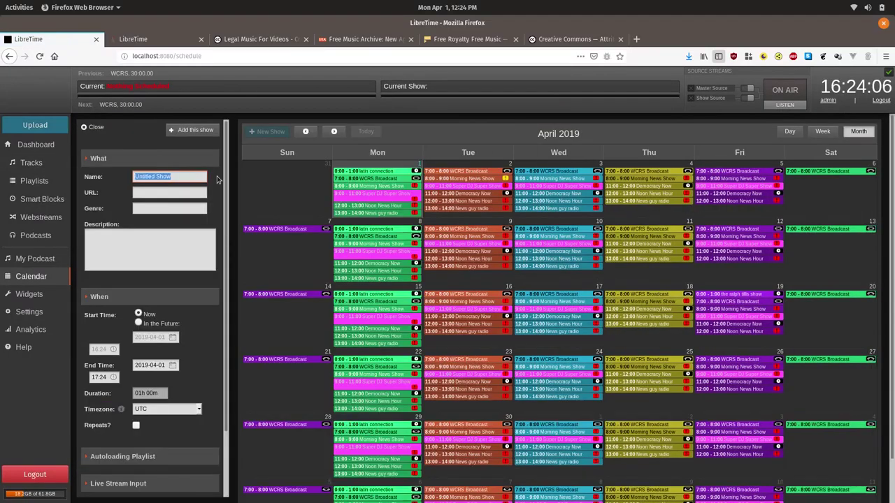
pyautogui.click(185, 178)
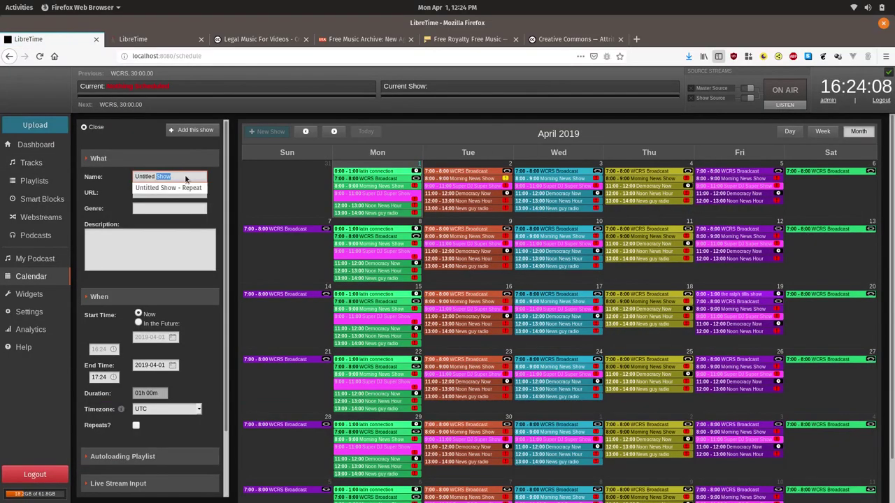
pyautogui.tripleClick(185, 176)
pyautogui.write('Demo Show')
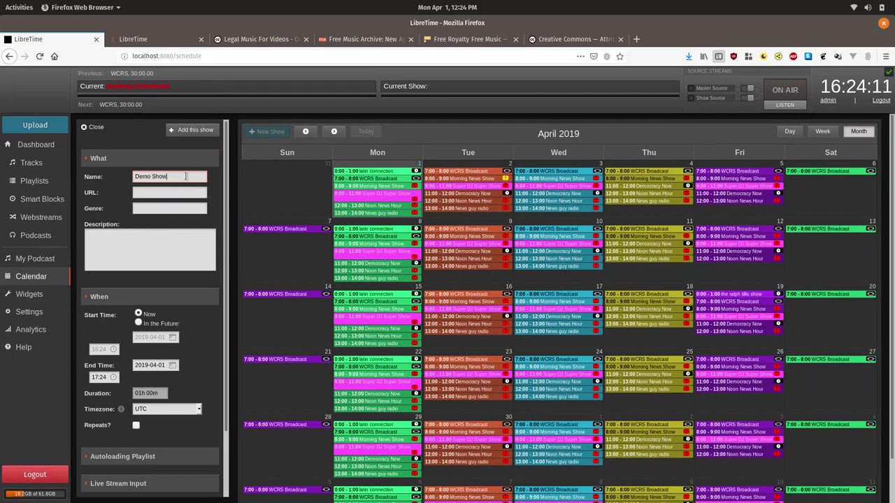
pyautogui.click(187, 130)
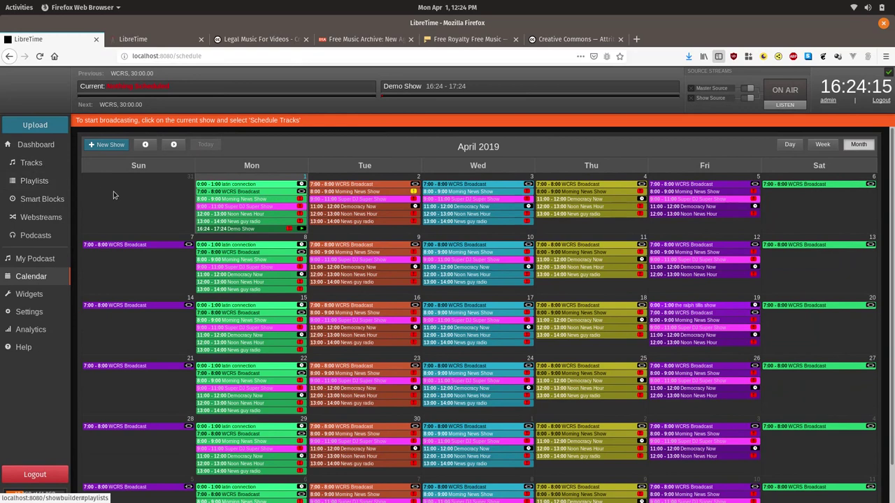
# Step: Schedule the Democracy Now Daily Show playlist in Demo Show, followed by the Outro Playlist, and create a new untitled playlist
pyautogui.click(36, 182)
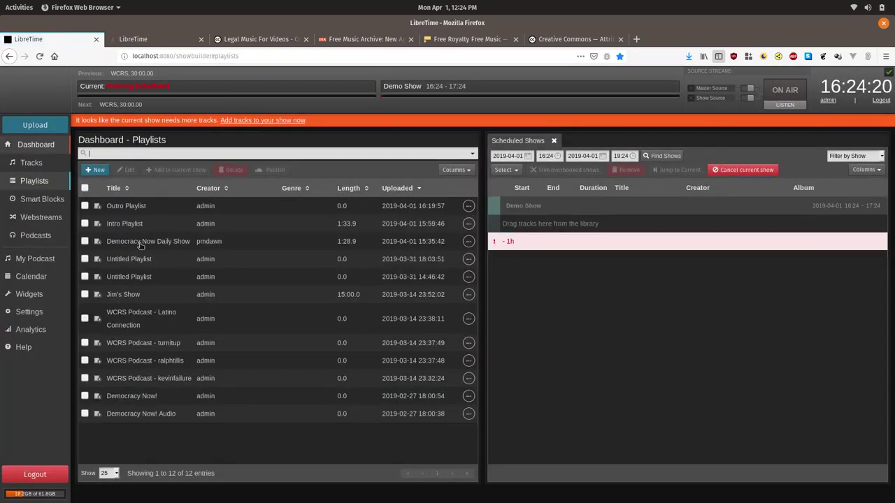
pyautogui.moveTo(143, 243); pyautogui.dragTo(706, 216)
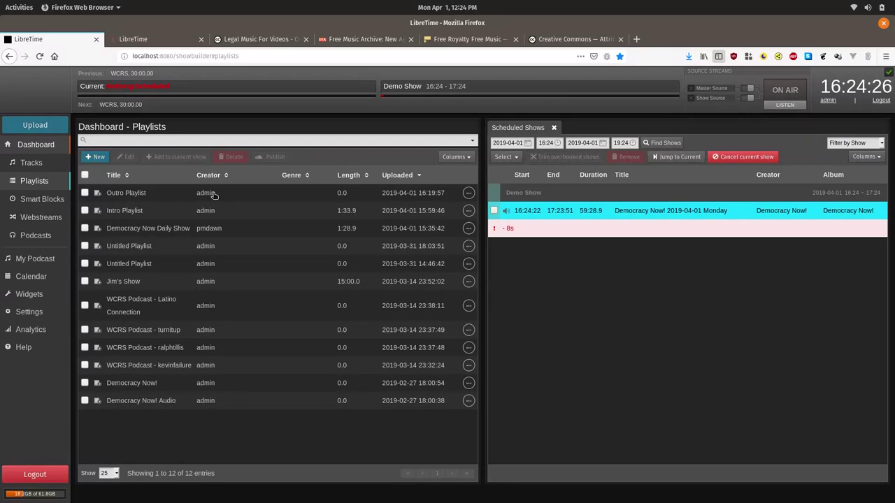
pyautogui.moveTo(215, 195); pyautogui.dragTo(655, 226)
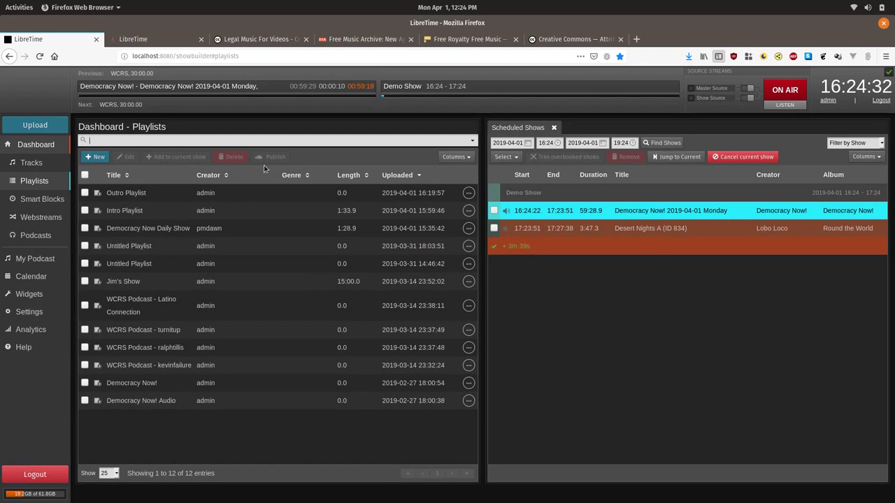
pyautogui.click(97, 157)
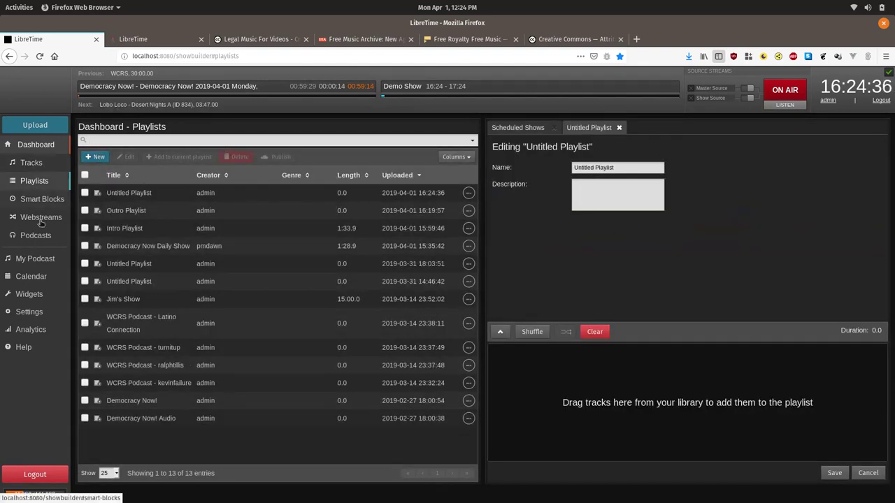
# Step: Begin a new show in the calendar and set it to start in the future
pyautogui.click(39, 280)
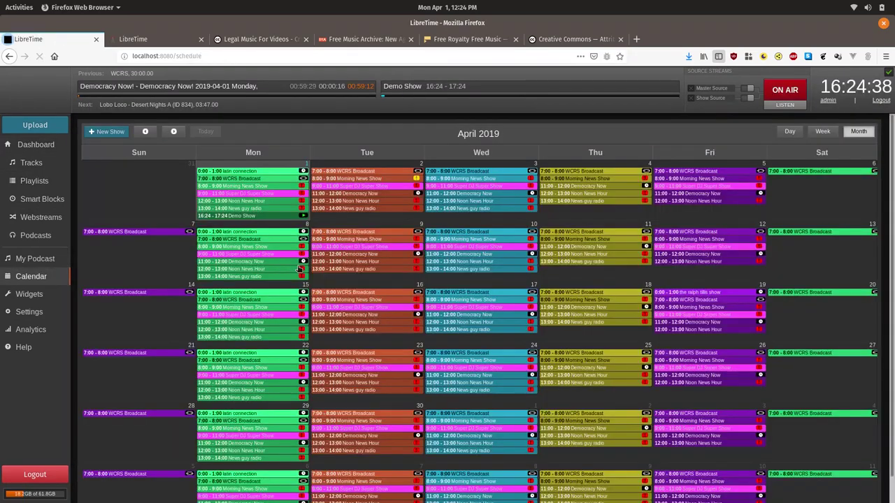
pyautogui.click(115, 134)
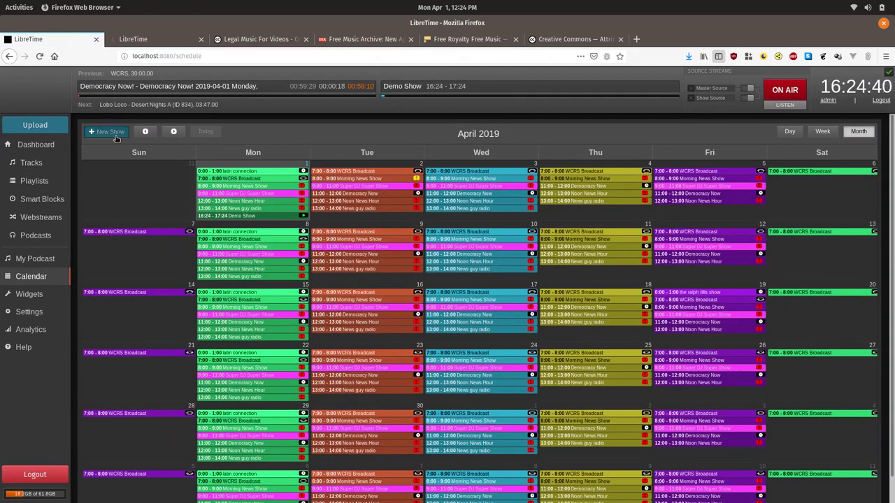
pyautogui.click(139, 323)
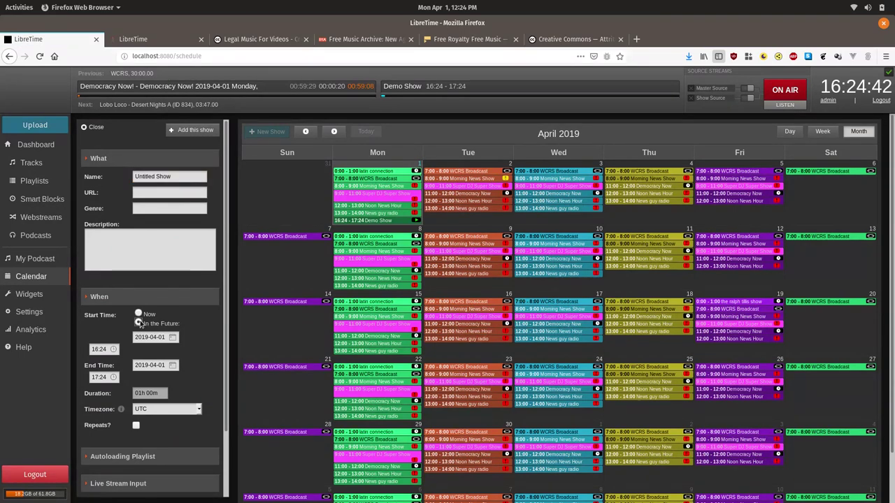
# Step: Set the new show's start time to 17:00 and its end time to 18:00
pyautogui.click(99, 349)
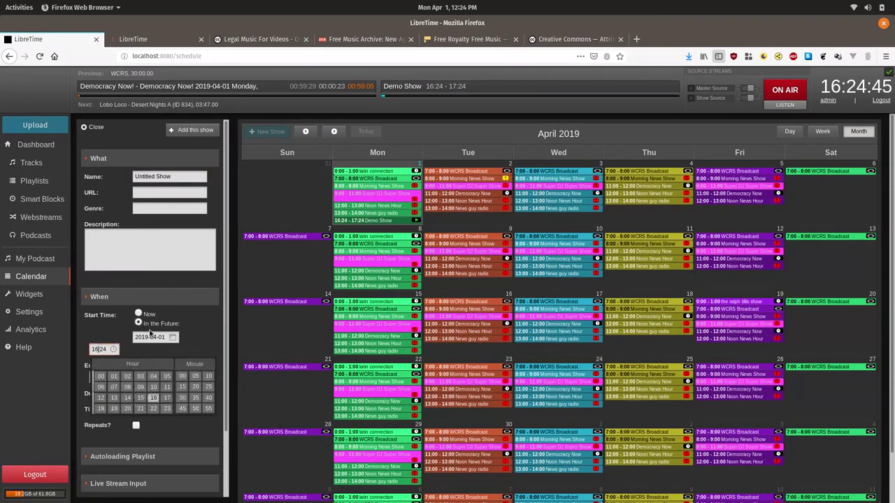
pyautogui.press('BackSpace')
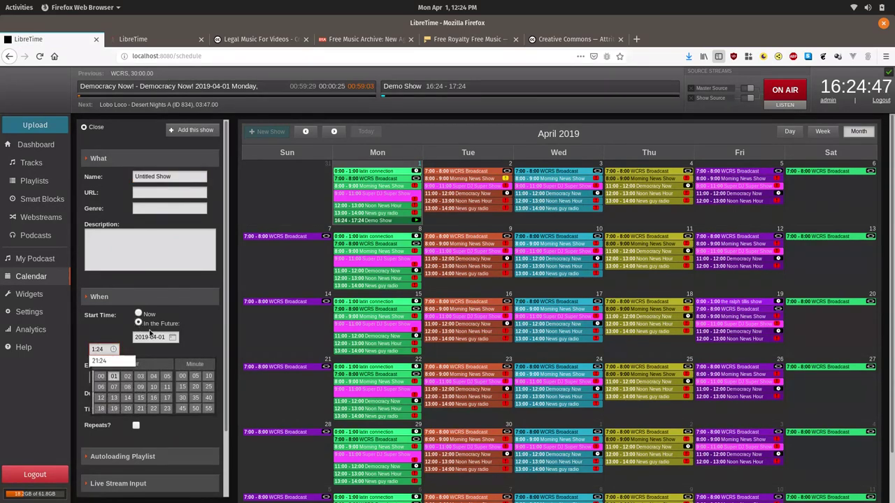
pyautogui.write('7')
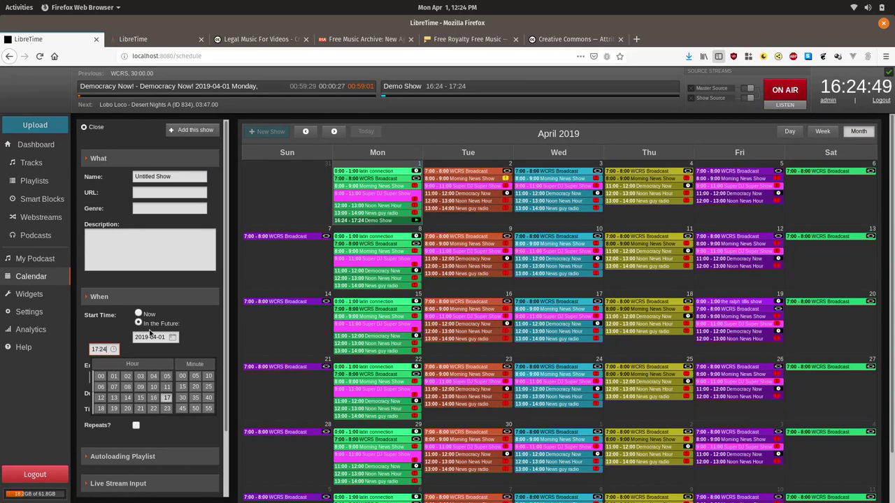
pyautogui.press('BackSpace')
pyautogui.write('00')
pyautogui.press('Tab')
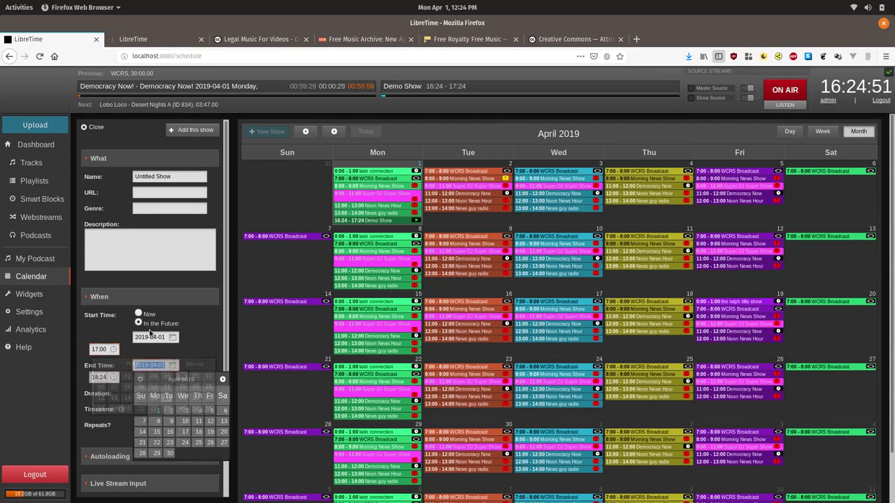
pyautogui.write('18:00')
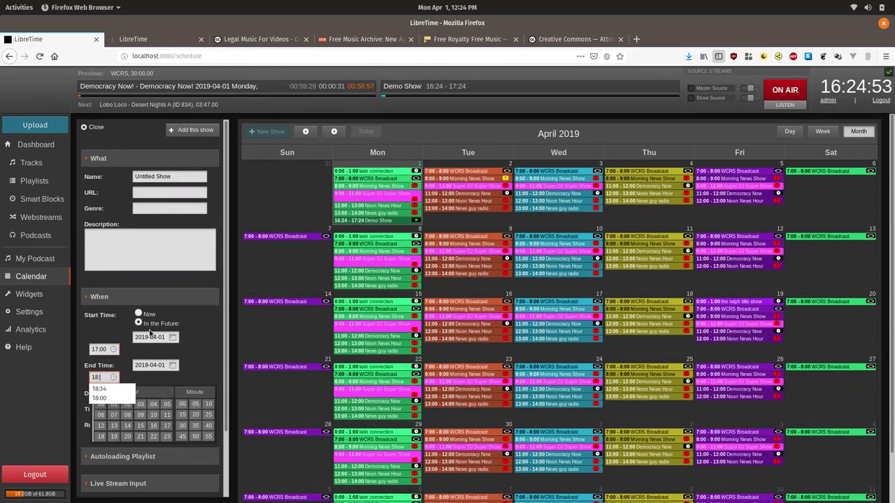
# Step: Set the new show's start time to 18:00 for a one-hour slot on 2019-04-01
pyautogui.hotkey('shift', 'Tab')
pyautogui.hotkey('shift', 'Tab')
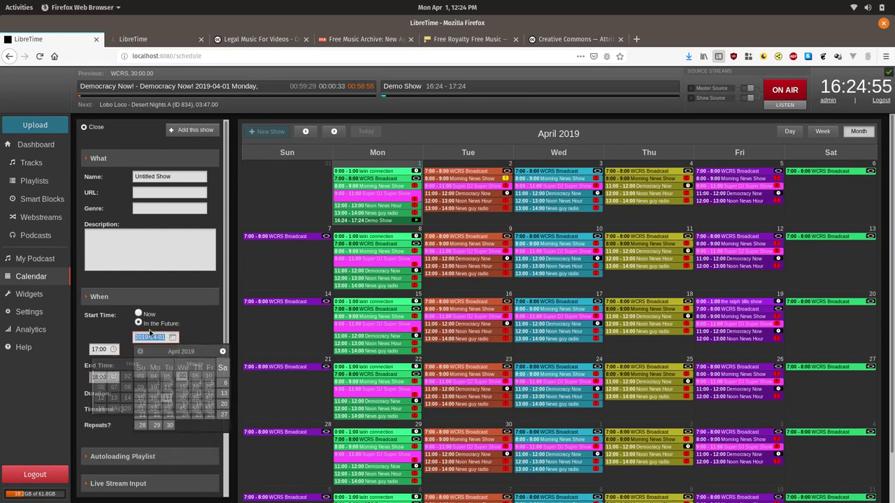
pyautogui.write('1')
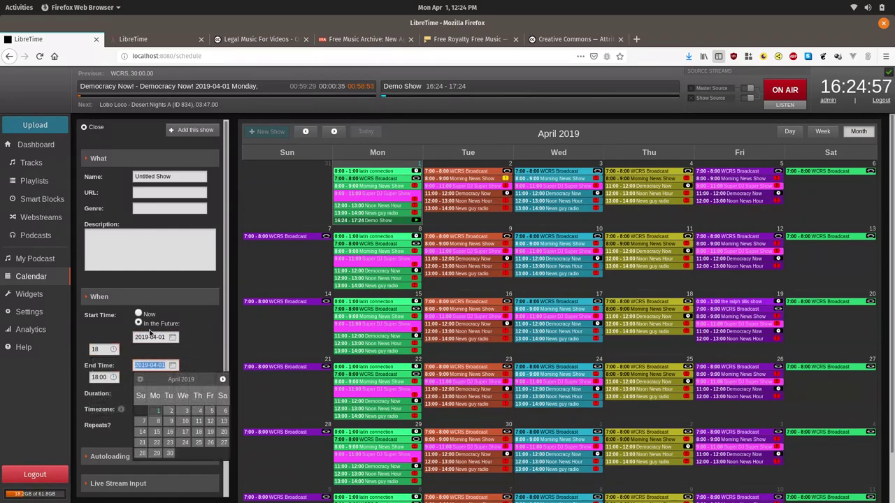
pyautogui.write('8:00')
pyautogui.press('Tab')
pyautogui.click(212, 341)
# Step: Name the new show "Sample Music"
pyautogui.click(183, 176)
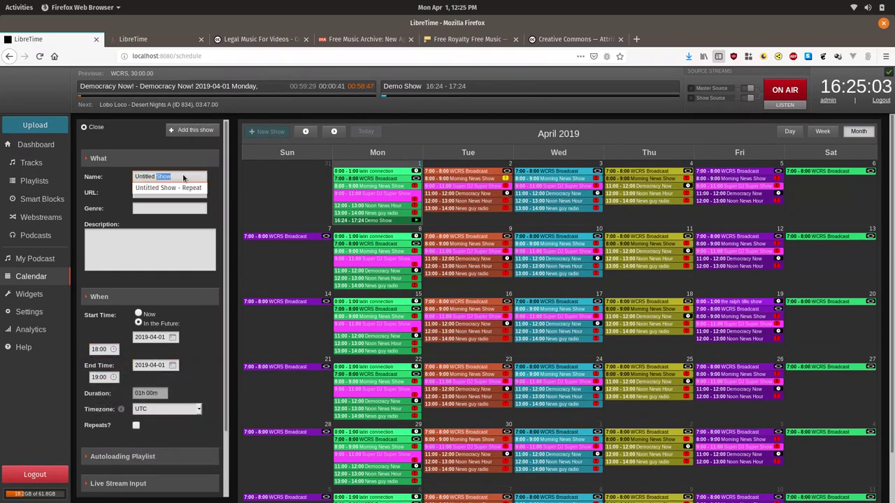
pyautogui.hotkey('ctrl', 'a')
pyautogui.write('Sample')
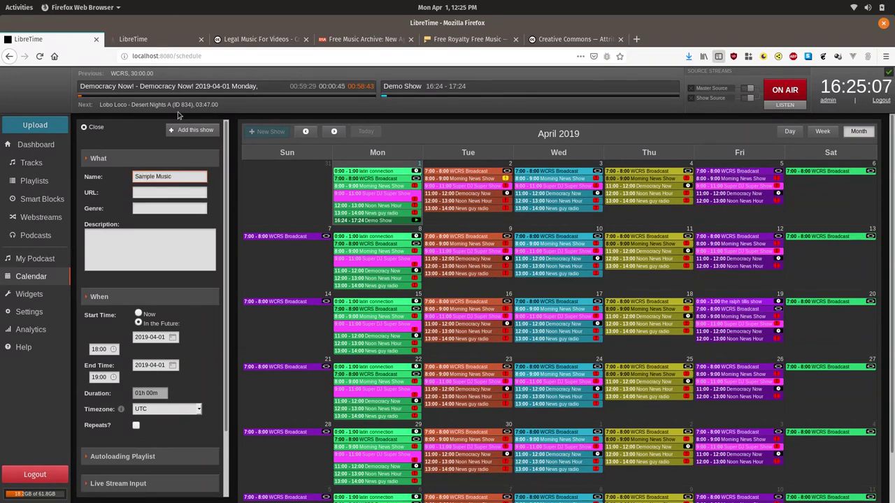
# Step: Add the Sample Music show to the calendar and open its track scheduling with the smart blocks listed
pyautogui.click(184, 130)
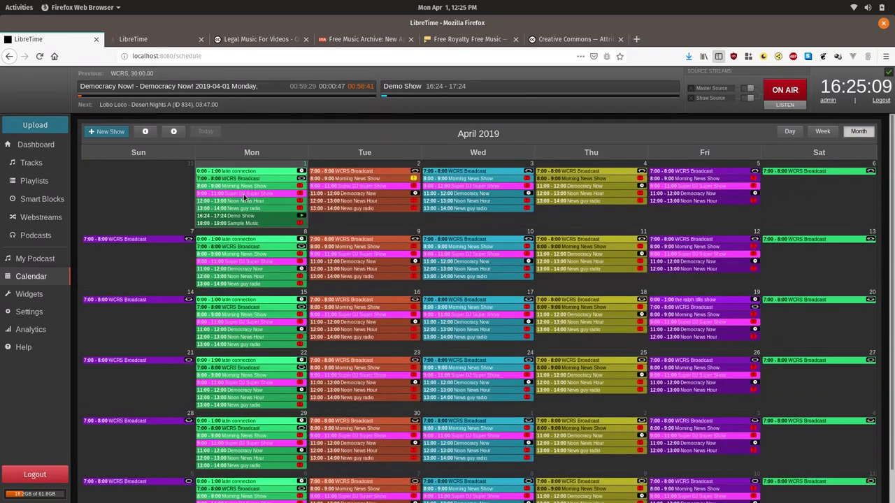
pyautogui.click(255, 224)
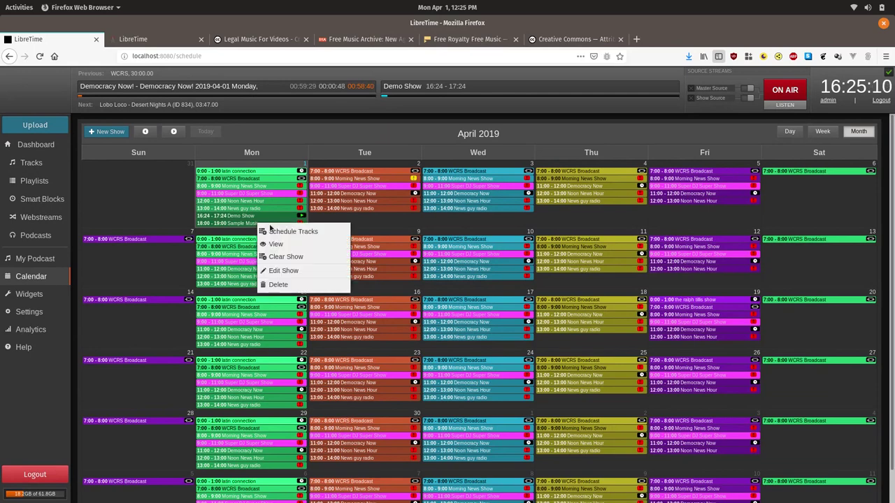
pyautogui.click(272, 231)
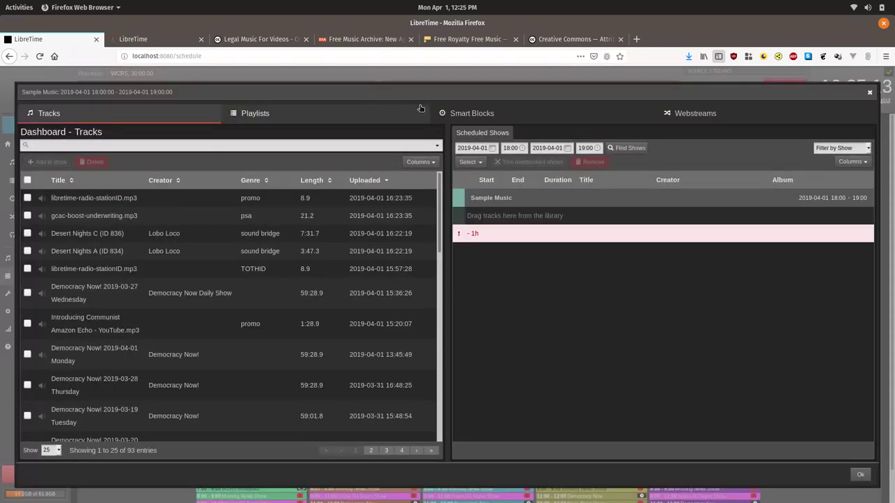
pyautogui.click(467, 113)
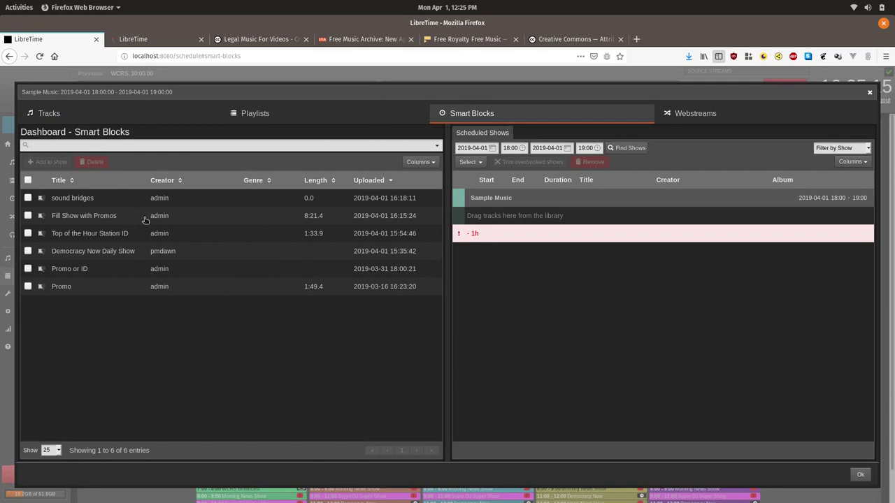
# Step: Try scheduling the Fill Show with Promos and sound bridges blocks in Sample Music, and remove all the scheduled tracks
pyautogui.moveTo(145, 220); pyautogui.dragTo(676, 221)
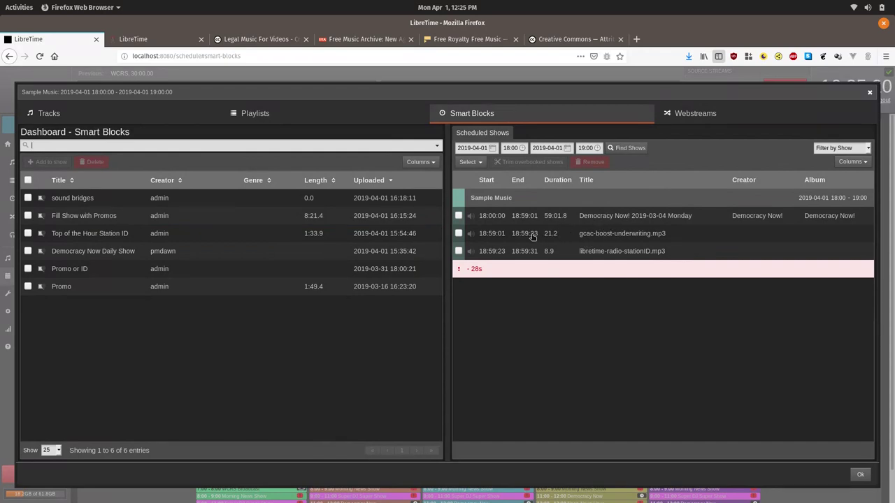
pyautogui.moveTo(115, 200); pyautogui.dragTo(661, 277)
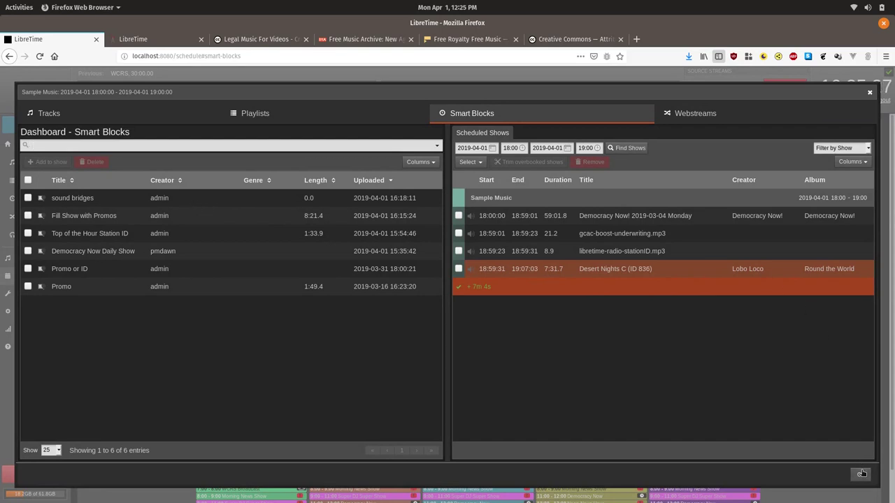
pyautogui.click(480, 163)
pyautogui.click(486, 175)
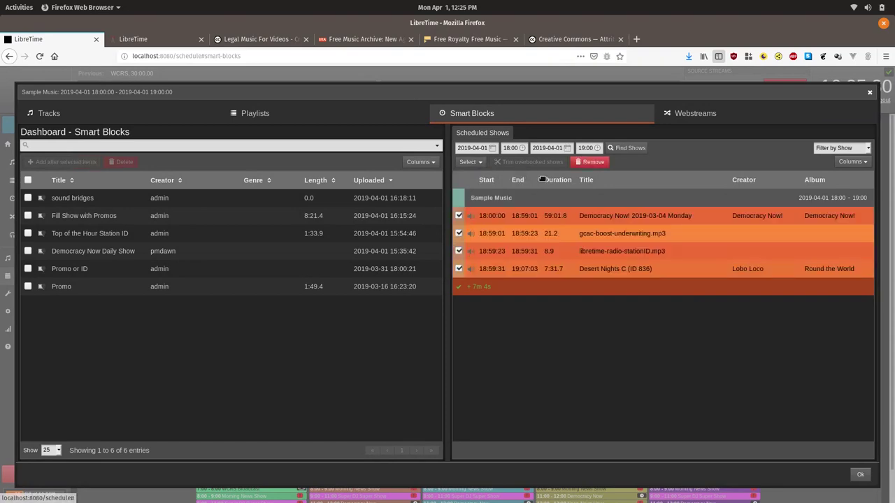
pyautogui.click(598, 168)
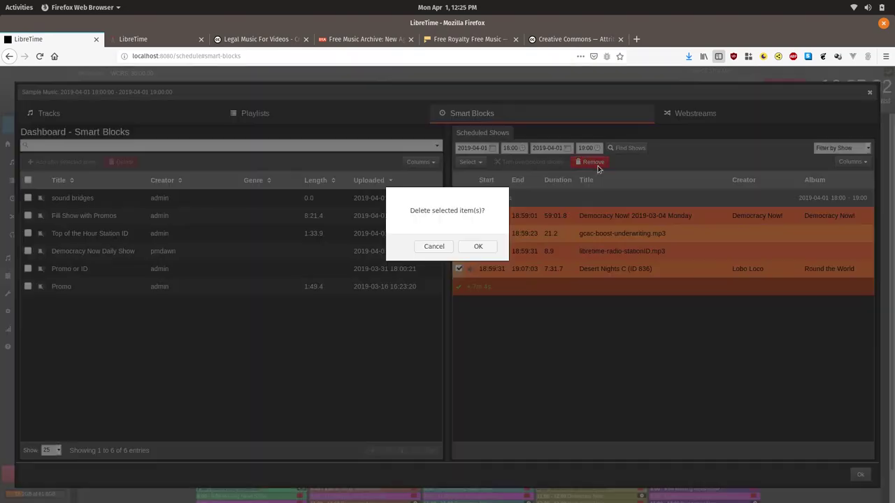
pyautogui.click(484, 245)
# Step: Try filling the whole Sample Music show with only the sound bridges block, and clear the show's tracks again
pyautogui.click(129, 201)
pyautogui.moveTo(128, 201); pyautogui.dragTo(597, 225)
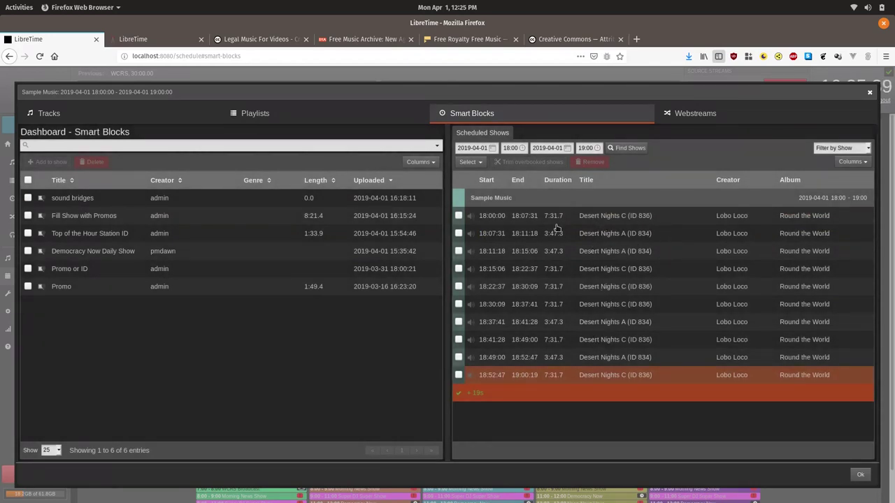
pyautogui.click(470, 162)
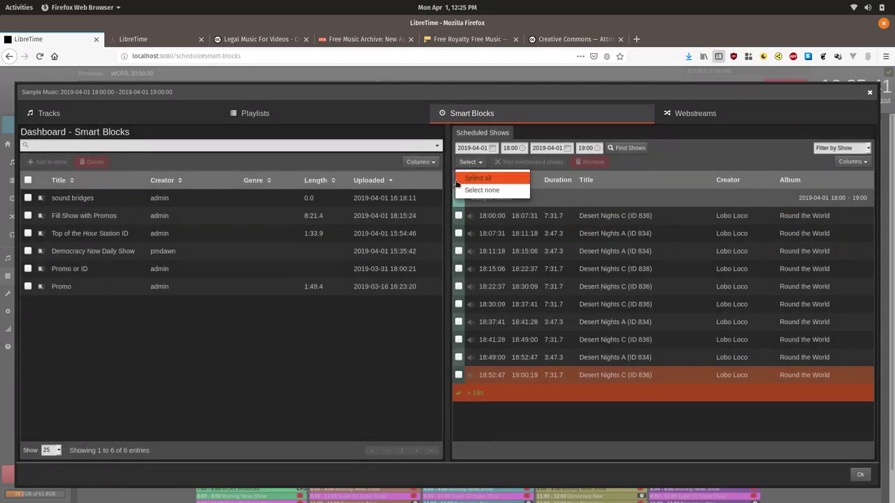
pyautogui.click(460, 179)
pyautogui.press('Delete')
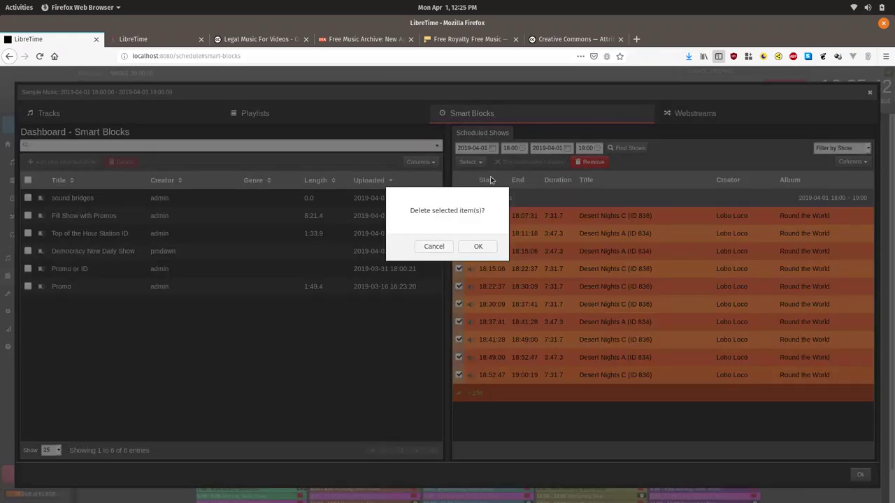
pyautogui.click(467, 246)
# Step: Schedule the Top of the Hour Station ID block at the start of Sample Music, followed by Fill Show with Promos twice
pyautogui.moveTo(105, 233); pyautogui.dragTo(624, 207)
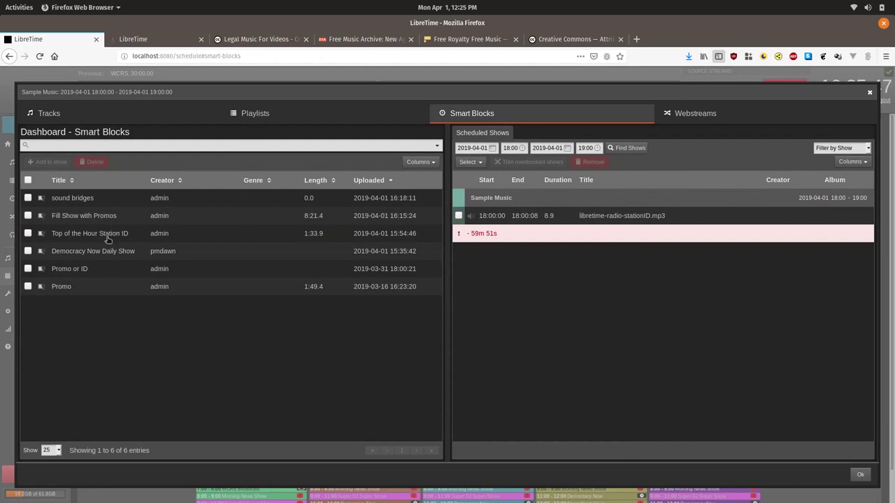
pyautogui.click(98, 272)
pyautogui.click(101, 218)
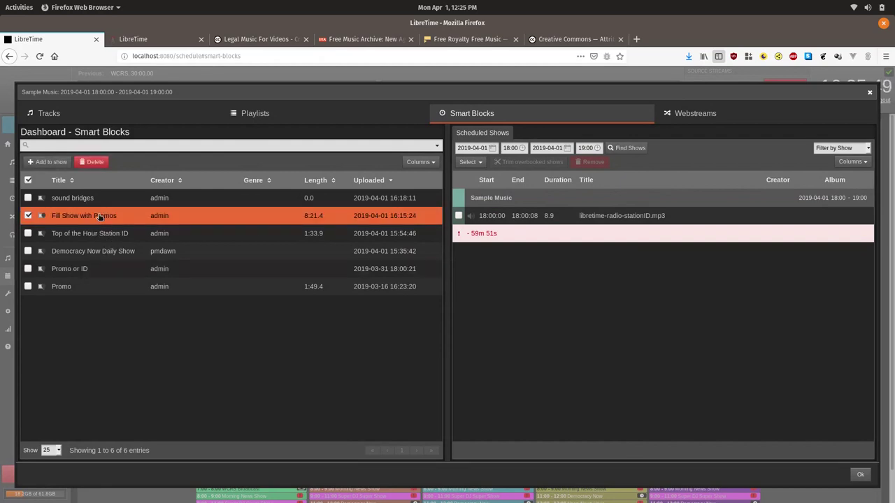
pyautogui.moveTo(100, 218); pyautogui.dragTo(608, 224)
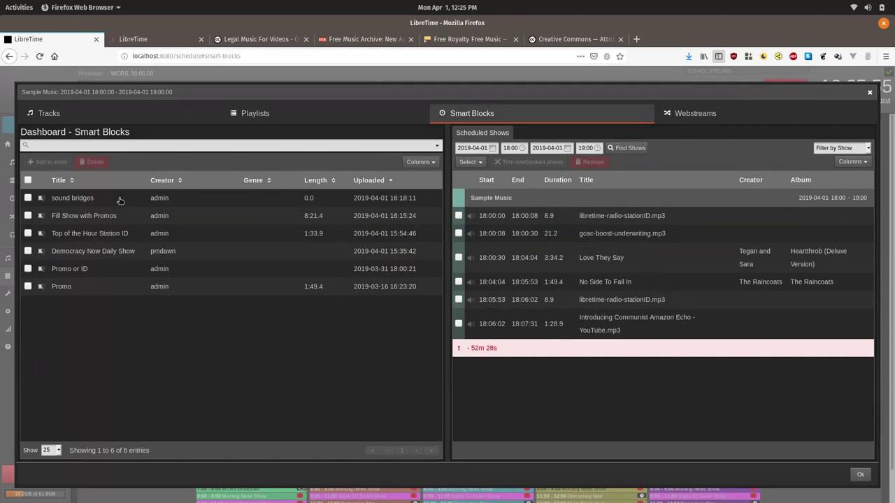
pyautogui.click(98, 218)
pyautogui.moveTo(98, 219); pyautogui.dragTo(624, 353)
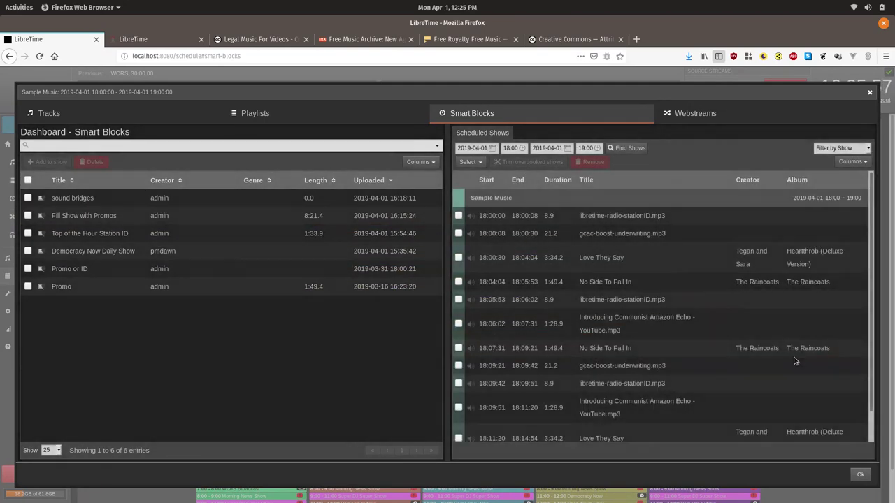
# Step: Append the sound bridges block after the last scheduled track to fill the remaining time, and finish scheduling the show
pyautogui.scroll(-1, 773, 356)
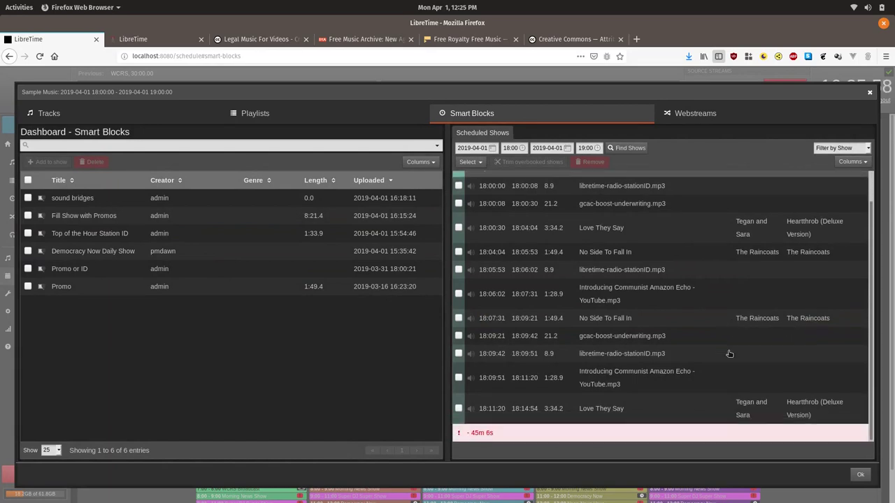
pyautogui.click(131, 203)
pyautogui.moveTo(131, 203); pyautogui.dragTo(556, 429)
pyautogui.scroll(-5, 679, 356)
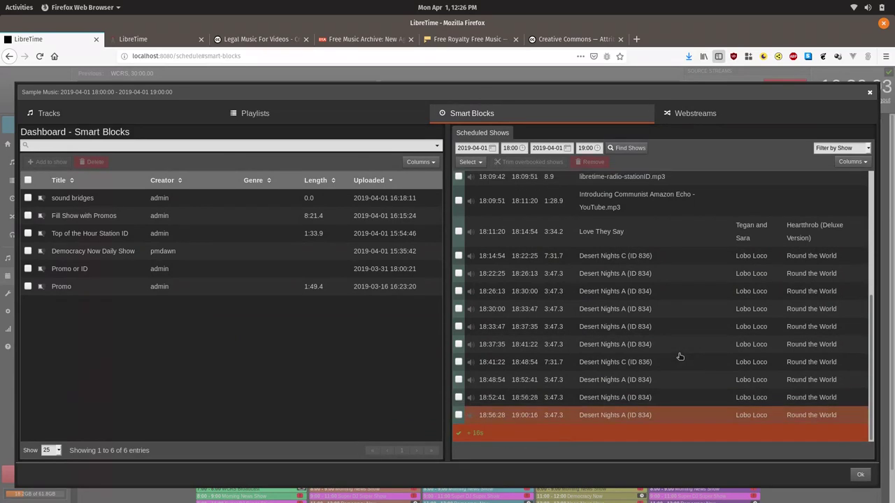
pyautogui.click(861, 475)
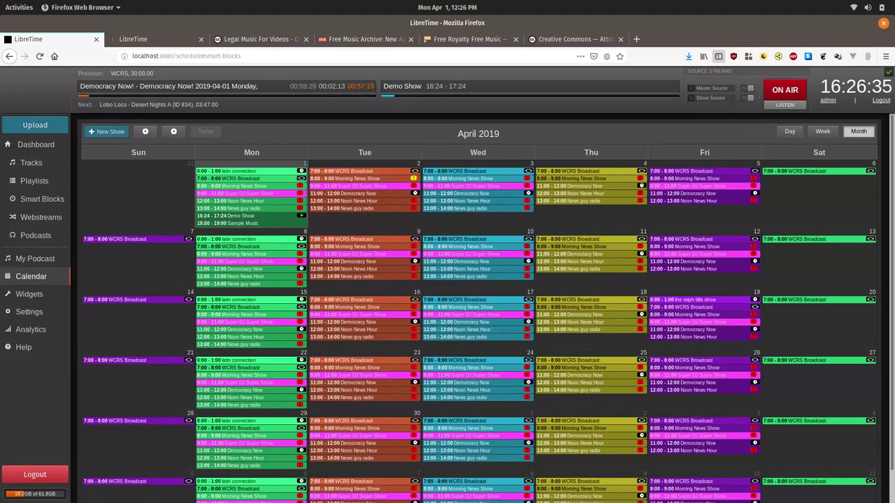
pyautogui.hotkey('alt', 'Tab')
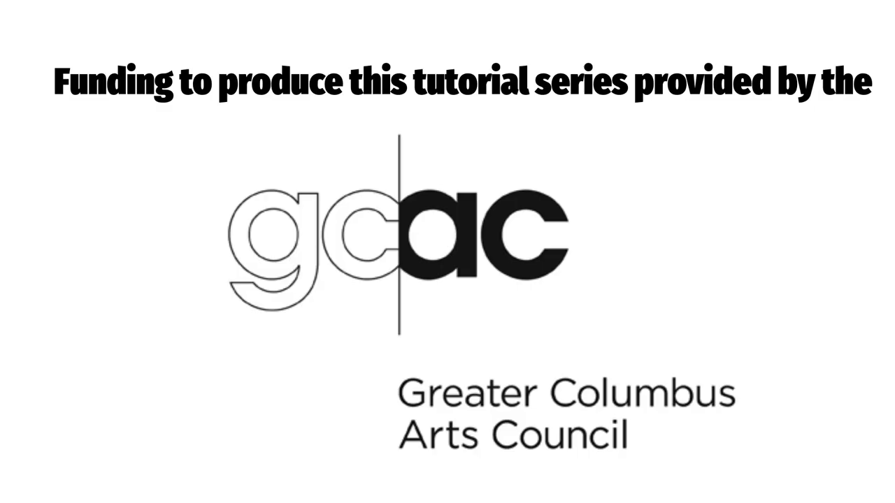